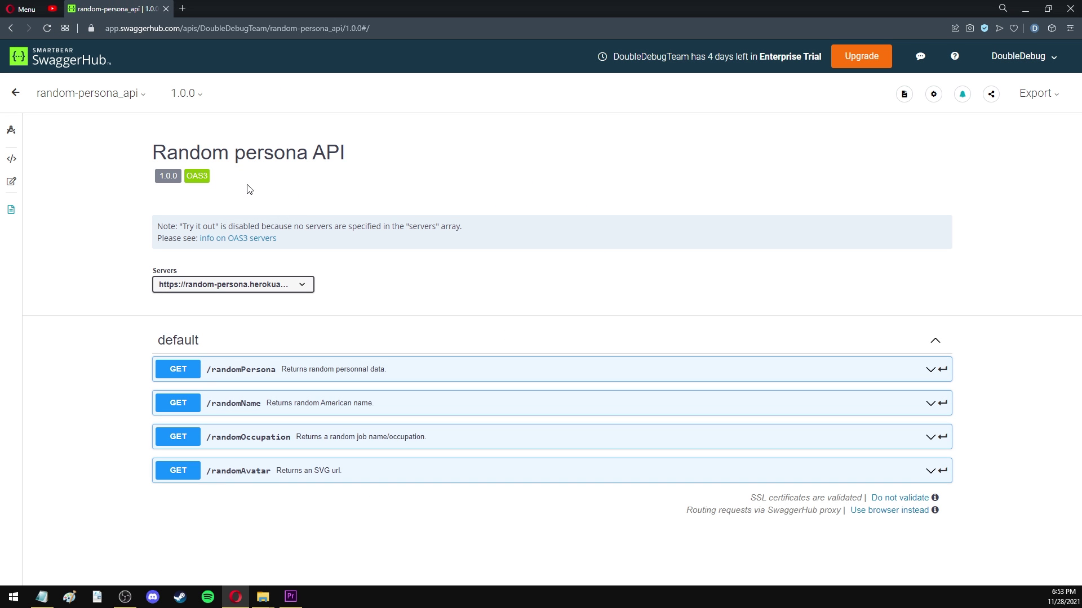
# - Expand GET /randomPersona and scroll down to its Responses section
pyautogui.moveTo(205, 158); pyautogui.dragTo(349, 158)
pyautogui.click(449, 161)
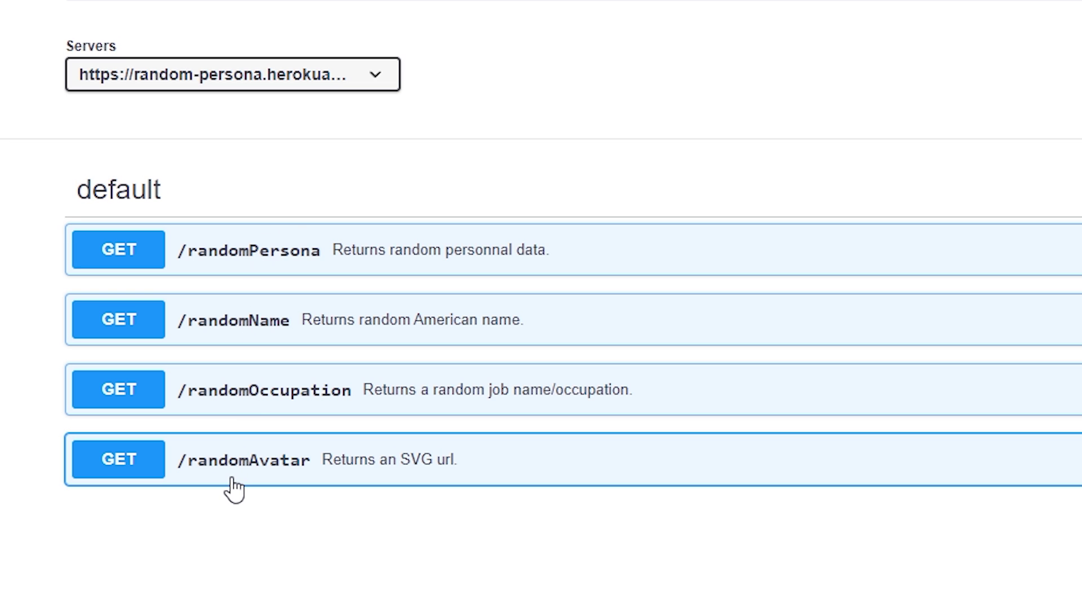
pyautogui.moveTo(334, 254); pyautogui.dragTo(547, 256)
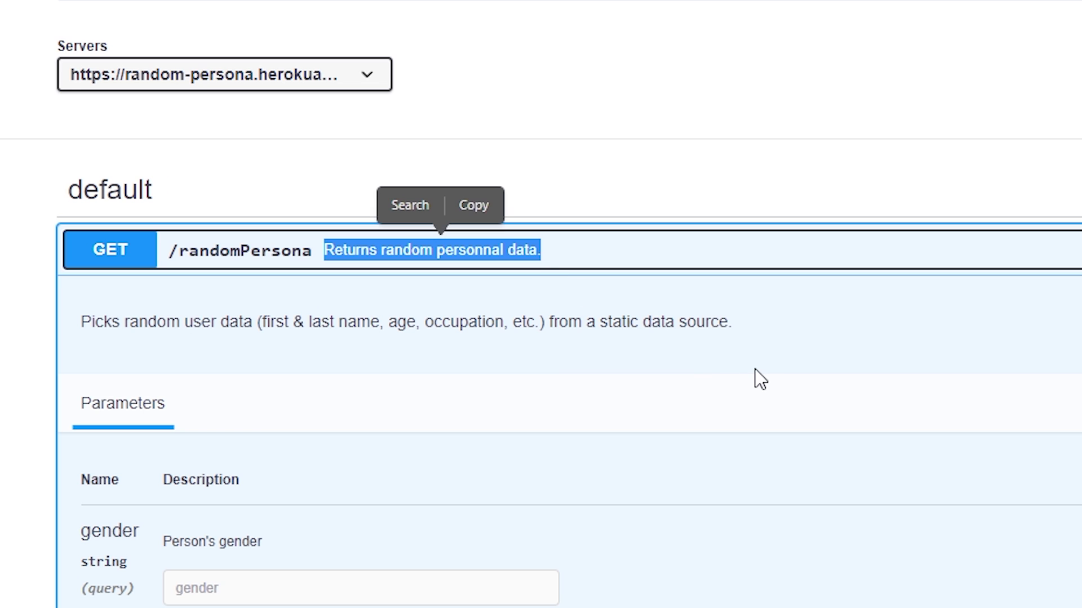
pyautogui.scroll(-5, 693, 430)
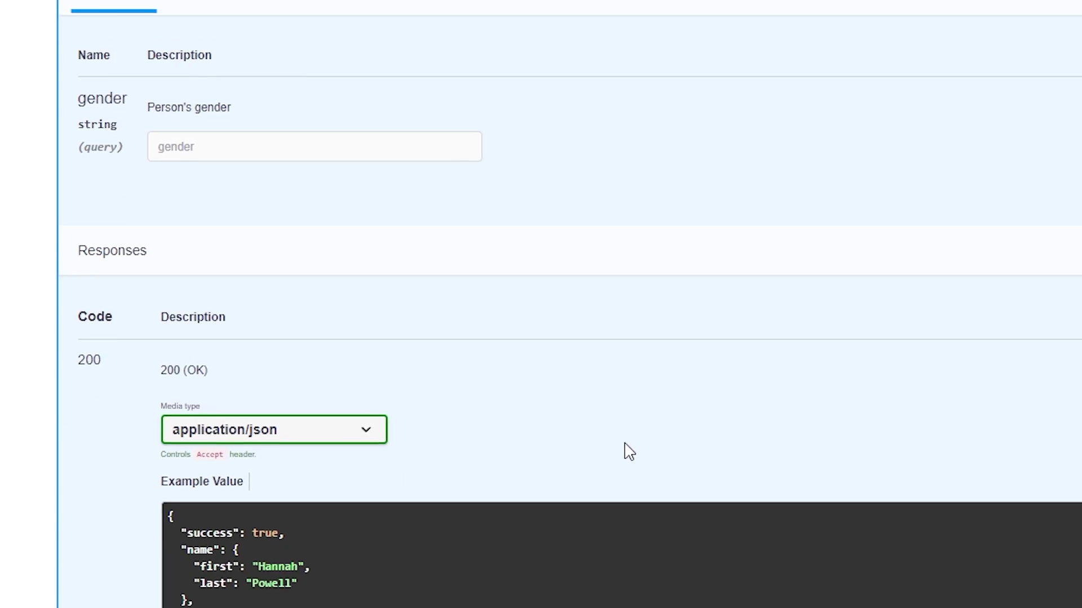
pyautogui.scroll(-5, 629, 451)
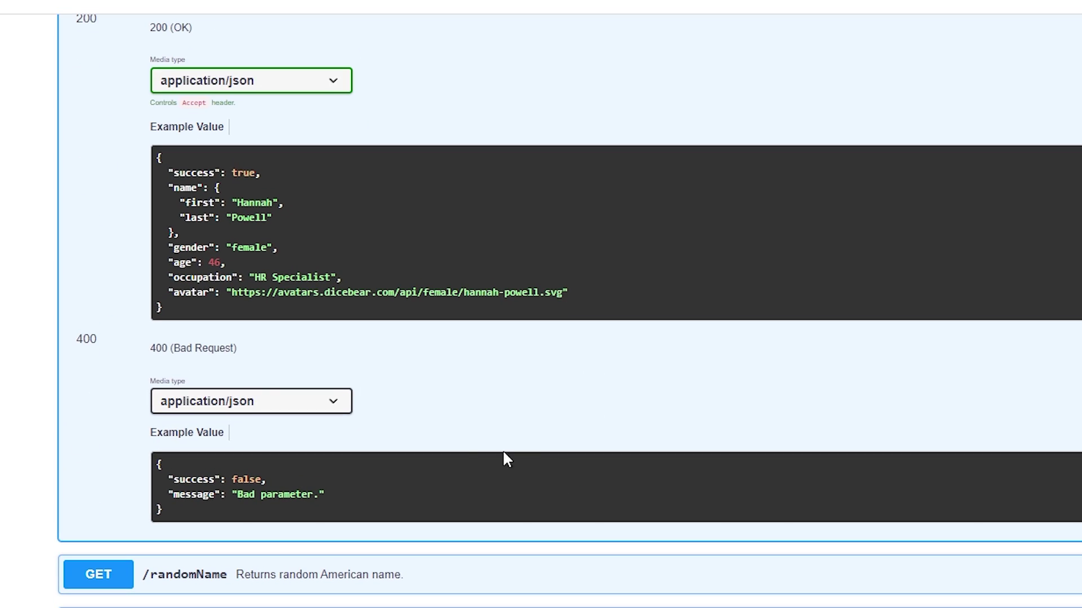
# - Highlight the example persona's JSON, including its name, gender and avatar URL fields
pyautogui.moveTo(188, 313); pyautogui.dragTo(158, 162)
pyautogui.click(684, 260)
pyautogui.doubleClick(185, 188)
pyautogui.click(187, 241)
pyautogui.doubleClick(187, 243)
pyautogui.click(189, 264)
pyautogui.moveTo(232, 292); pyautogui.dragTo(565, 293)
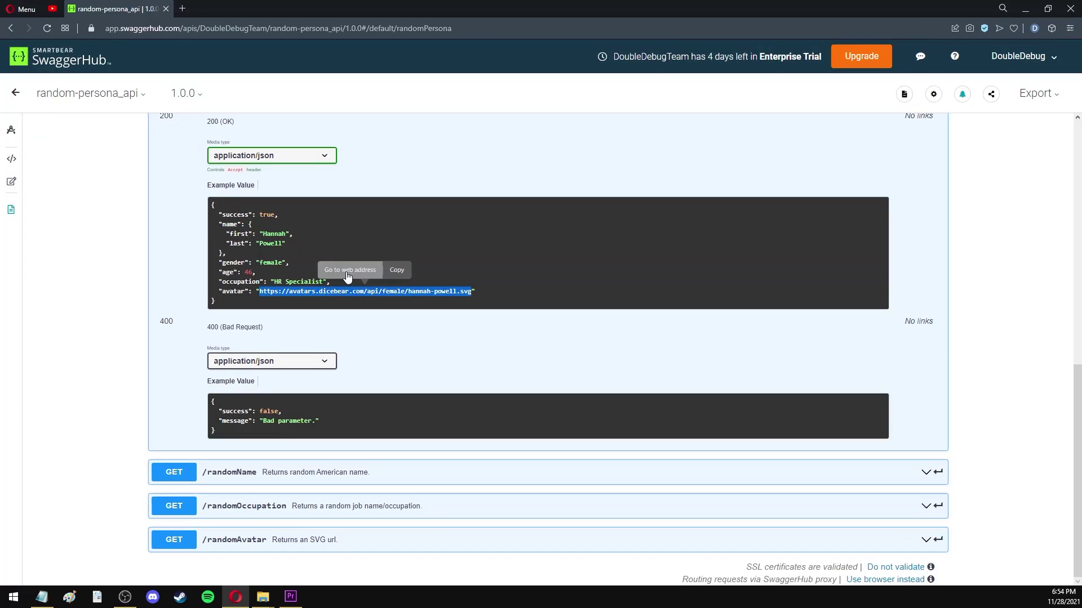
# - Open the example avatar URL in a new tab, then close it and return to the top
pyautogui.click(360, 265)
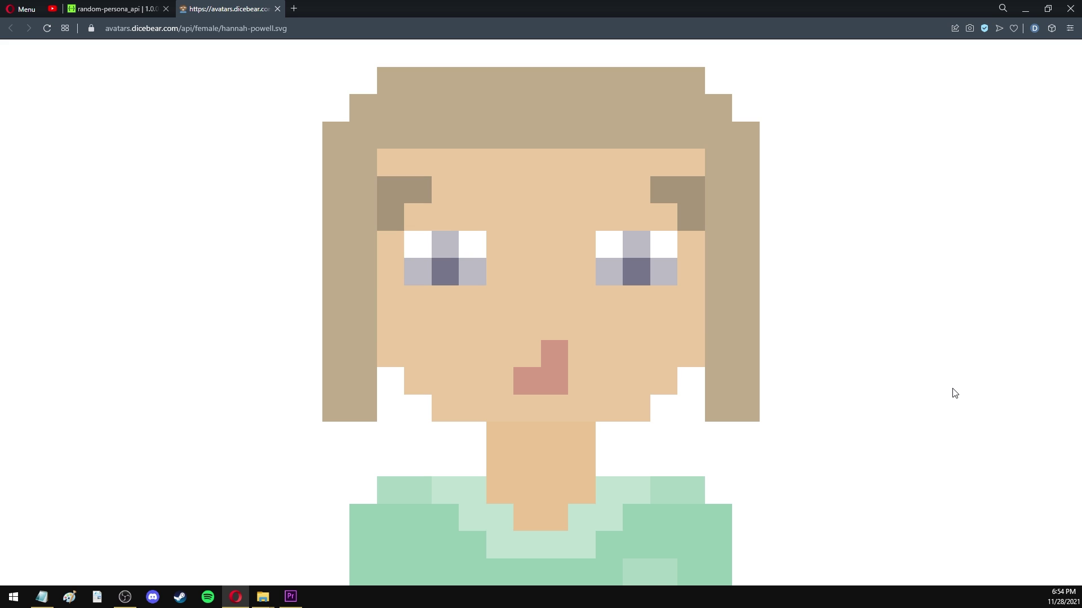
pyautogui.click(307, 29)
pyautogui.click(305, 29)
pyautogui.middleClick(235, 9)
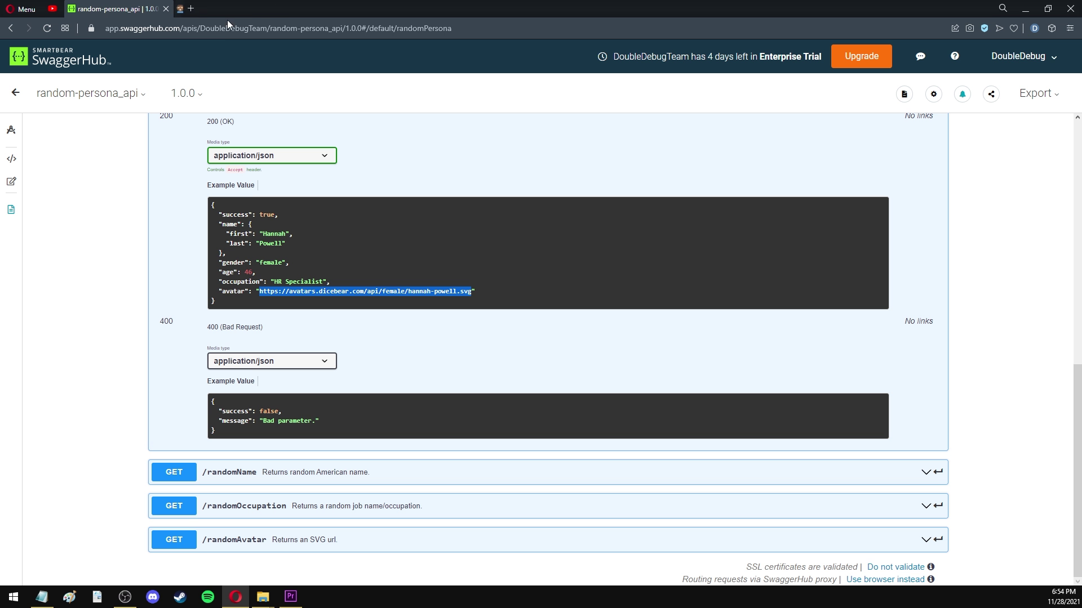
pyautogui.click(600, 262)
pyautogui.scroll(1, 600, 263)
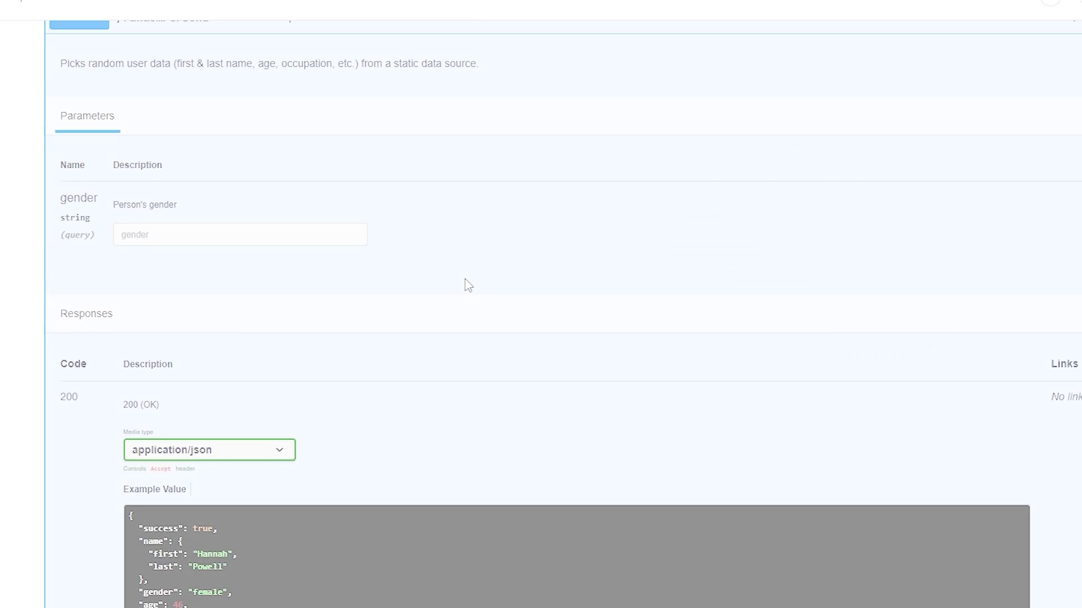
pyautogui.scroll(3, 463, 285)
# - Collapse /randomPersona and review the /randomName endpoint's gender parameter and responses
pyautogui.click(309, 181)
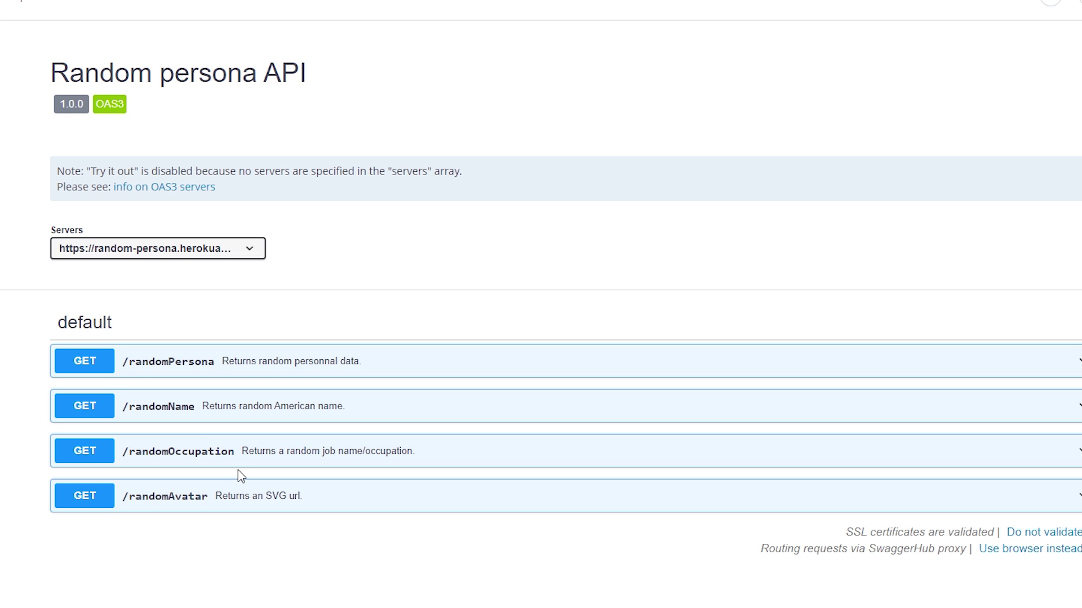
pyautogui.click(172, 421)
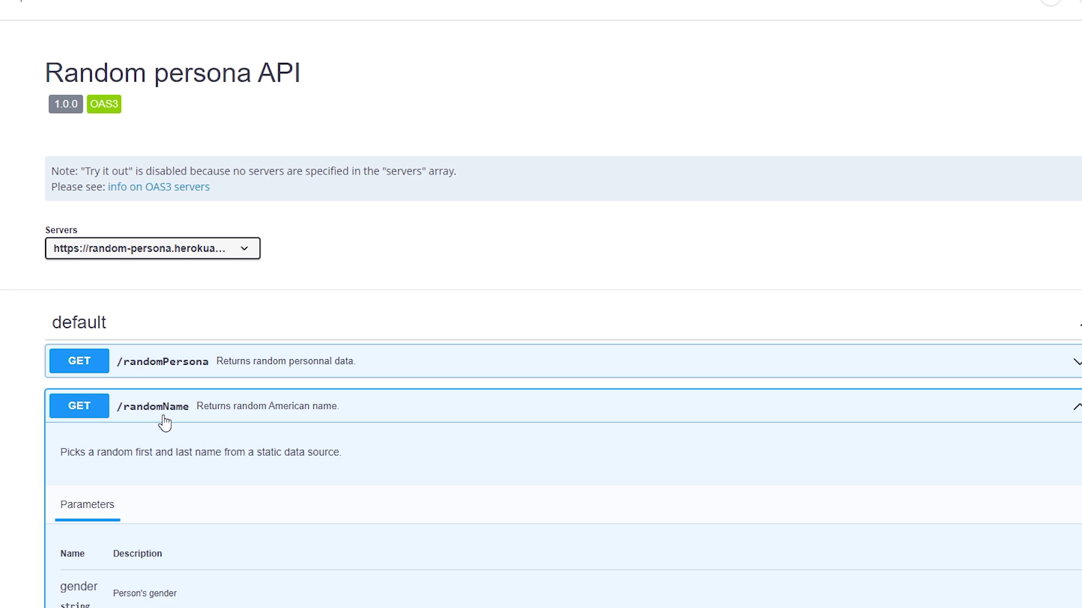
pyautogui.scroll(-5, 169, 422)
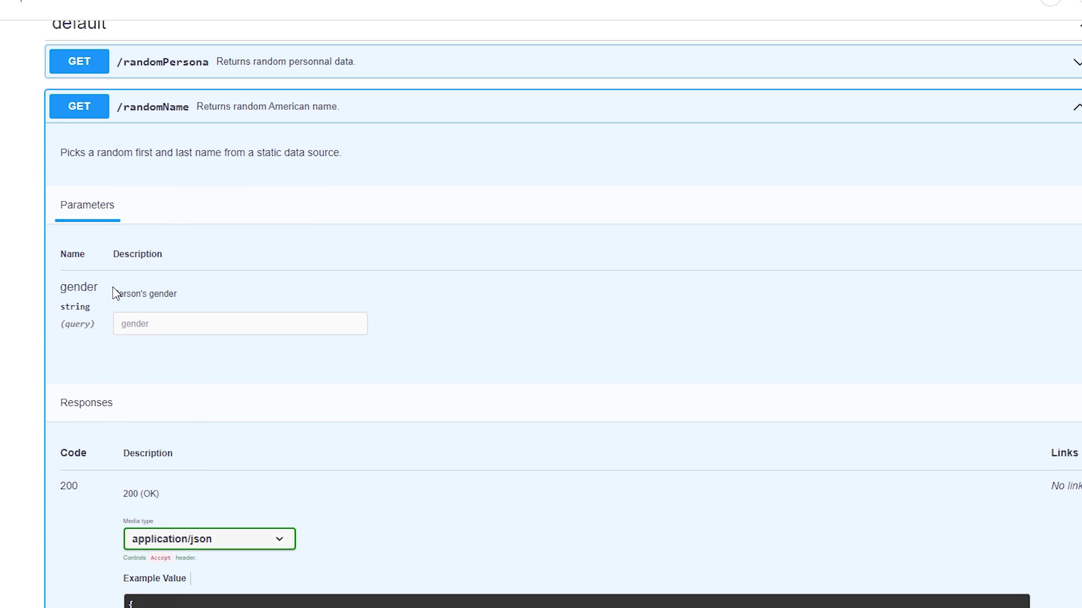
pyautogui.moveTo(113, 293); pyautogui.dragTo(183, 294)
pyautogui.click(331, 302)
pyautogui.scroll(-4, 329, 296)
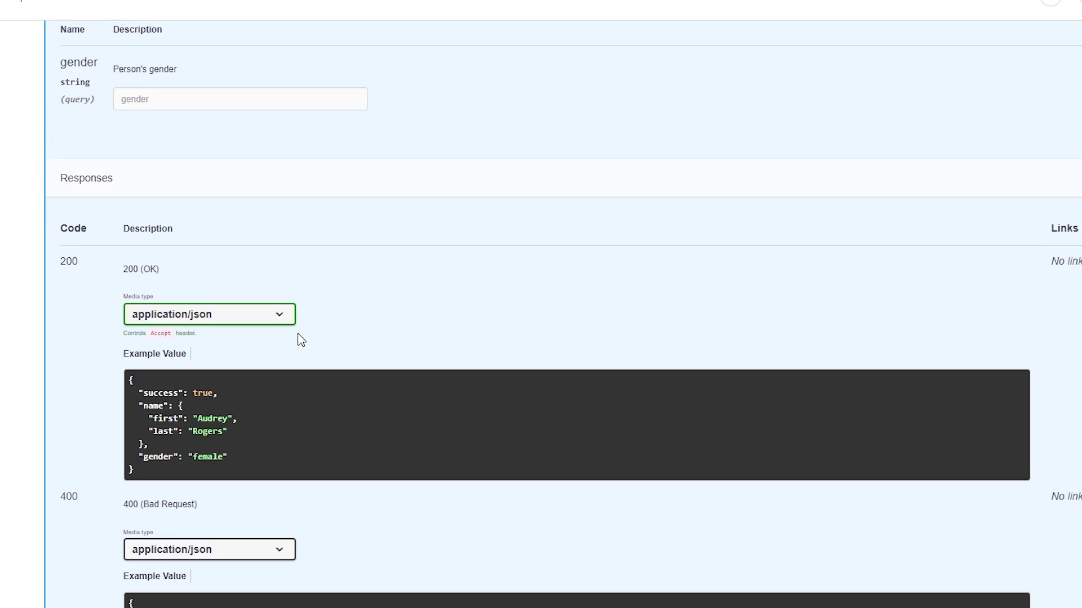
pyautogui.scroll(7, 297, 338)
pyautogui.click(161, 256)
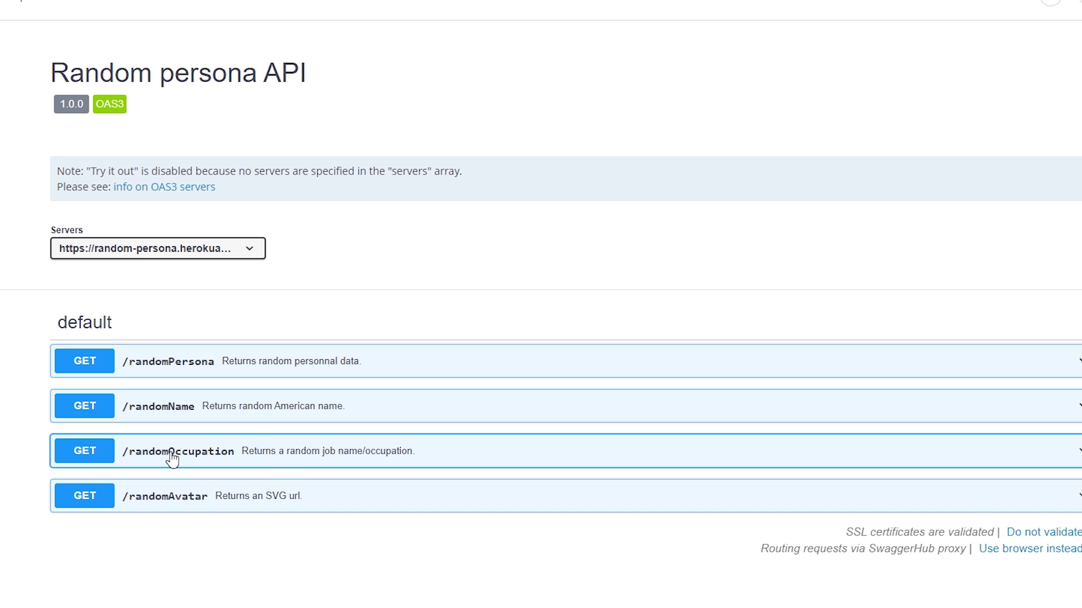
# - Expand /randomOccupation, inspect its example occupation JSON, then collapse it
pyautogui.click(273, 451)
pyautogui.scroll(-6, 169, 458)
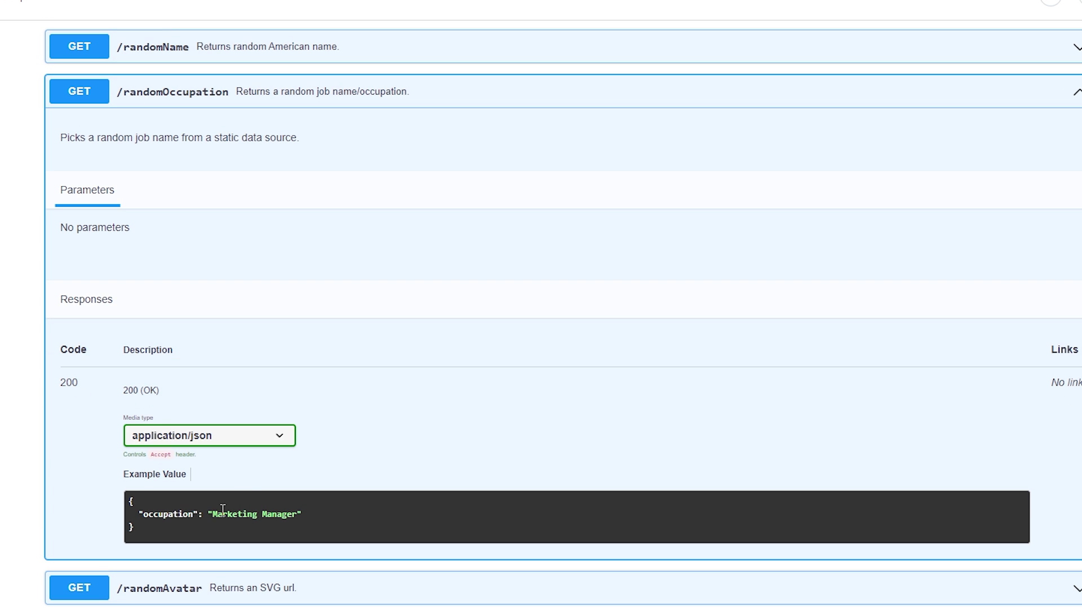
pyautogui.moveTo(173, 532); pyautogui.dragTo(130, 498)
pyautogui.click(140, 269)
pyautogui.click(182, 101)
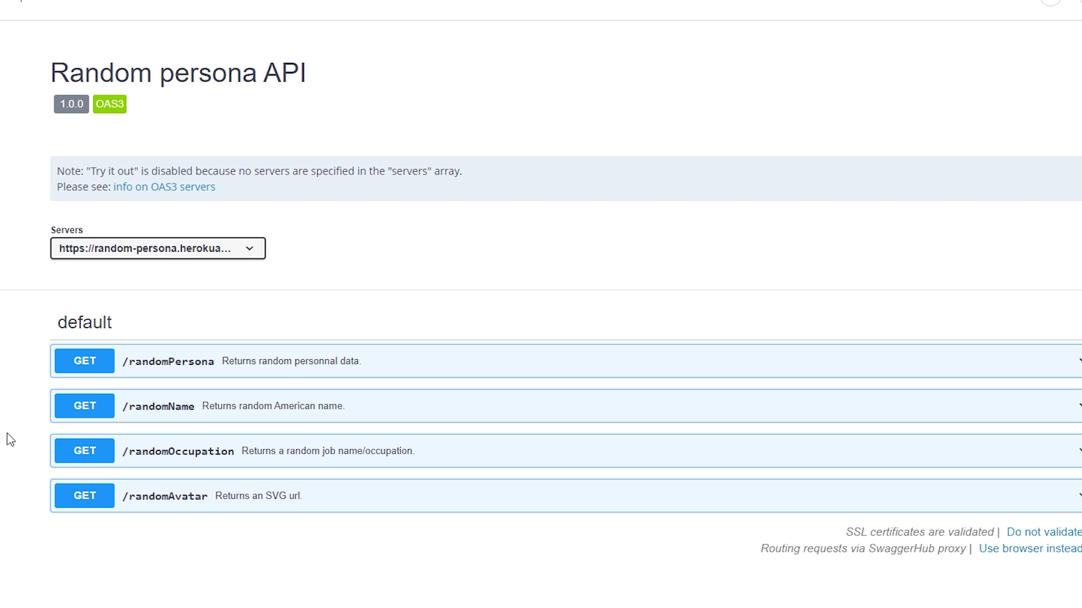
# - Expand /randomAvatar, inspect its example avatar URL, then collapse it
pyautogui.click(176, 503)
pyautogui.scroll(-12, 175, 504)
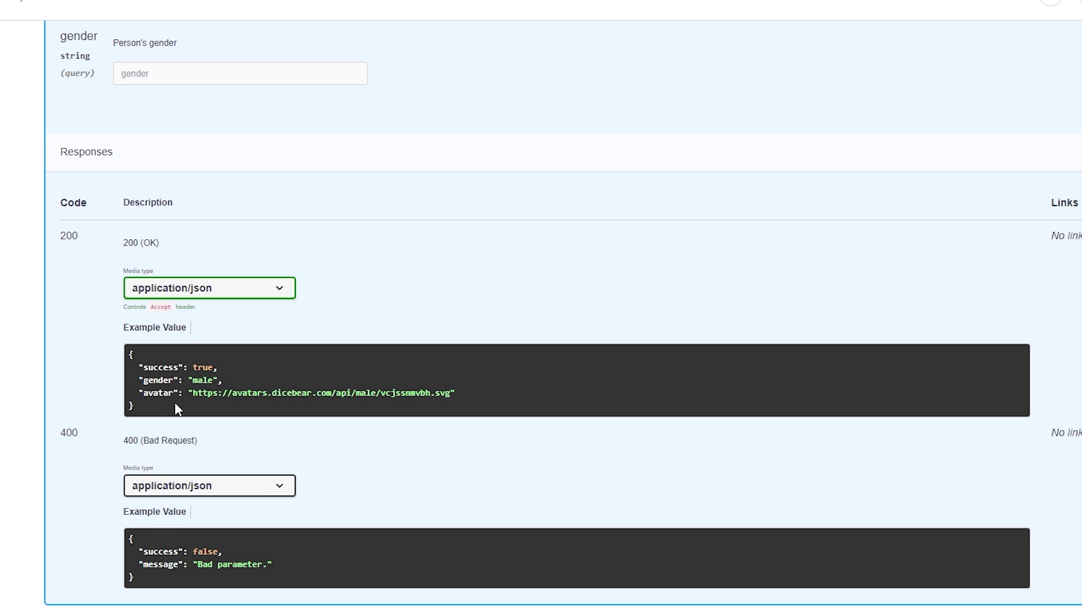
pyautogui.moveTo(191, 394); pyautogui.dragTo(449, 395)
pyautogui.click(536, 402)
pyautogui.scroll(6, 496, 397)
pyautogui.click(215, 178)
pyautogui.click(1, 332)
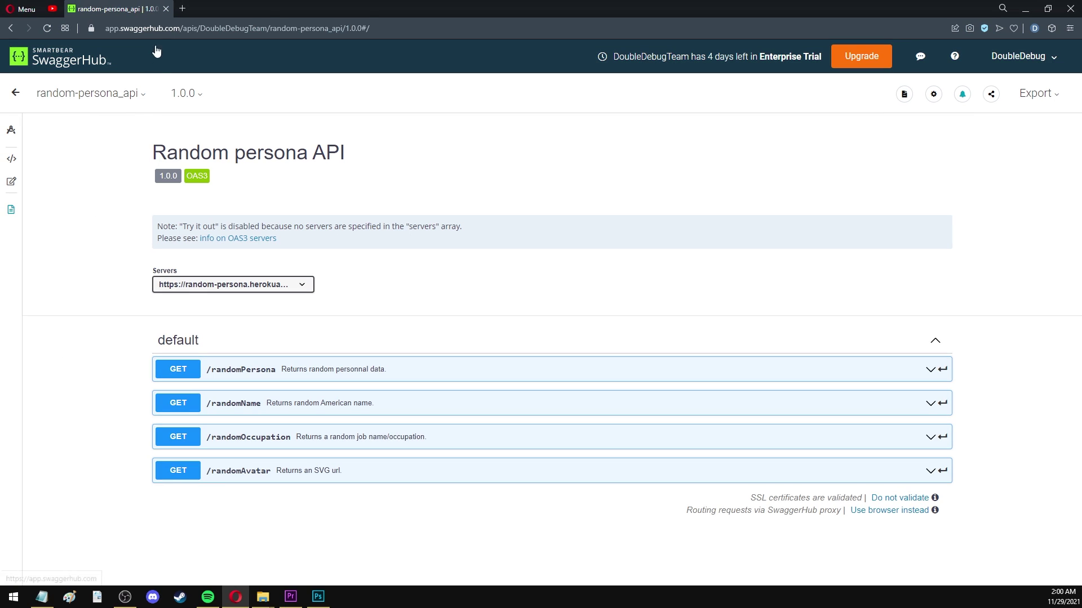
# - Load the random-persona.herokuapp.com API home page in a new tab
pyautogui.click(183, 7)
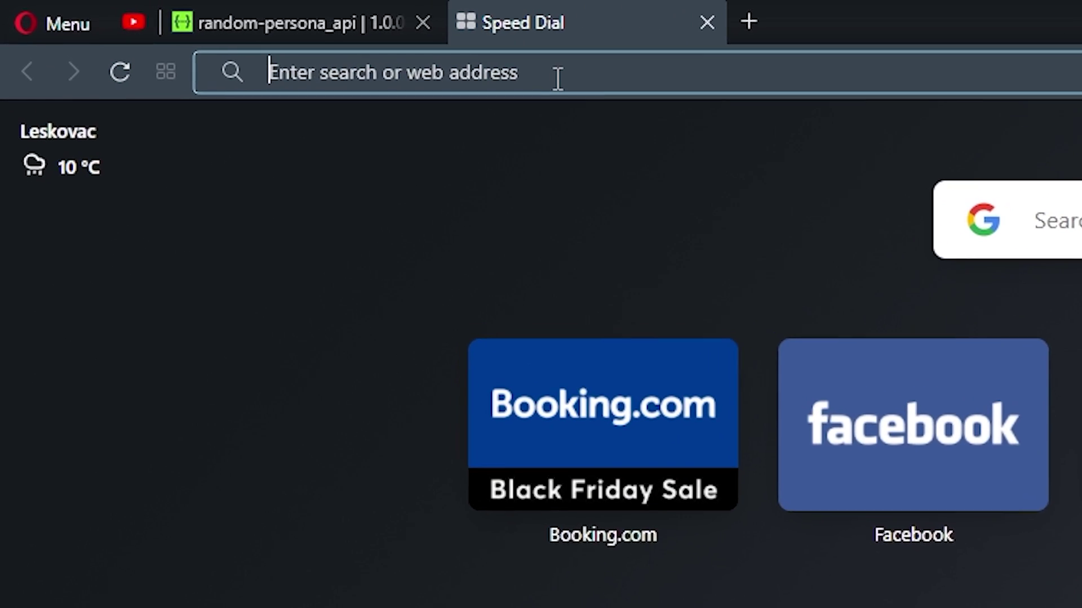
pyautogui.write('https://random-persona.herokuapp.com')
pyautogui.press('Return')
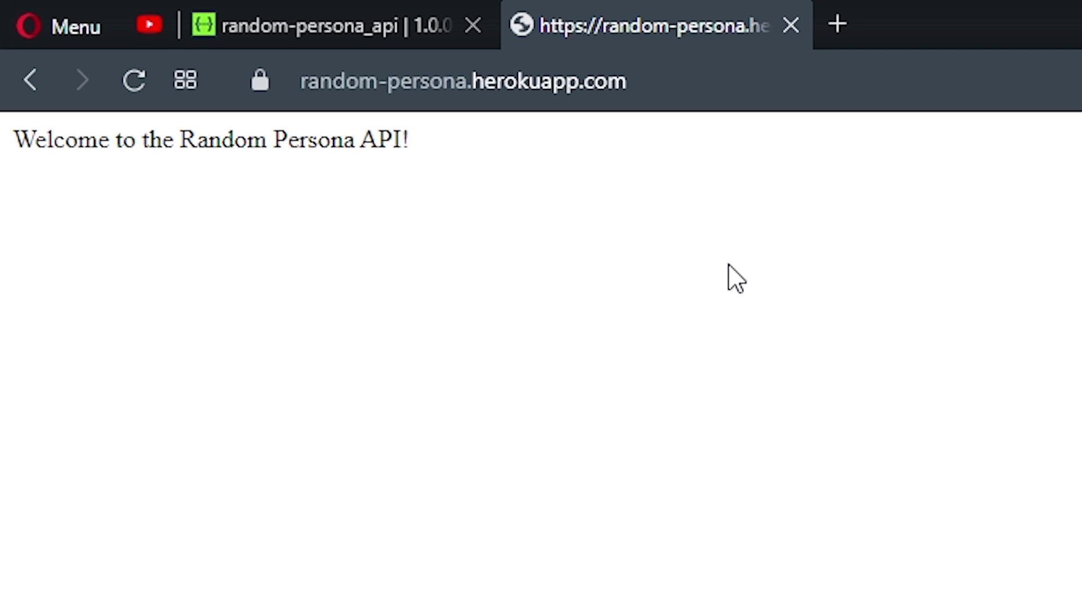
pyautogui.moveTo(679, 79); pyautogui.dragTo(291, 81)
pyautogui.click(360, 282)
pyautogui.moveTo(12, 139); pyautogui.dragTo(483, 157)
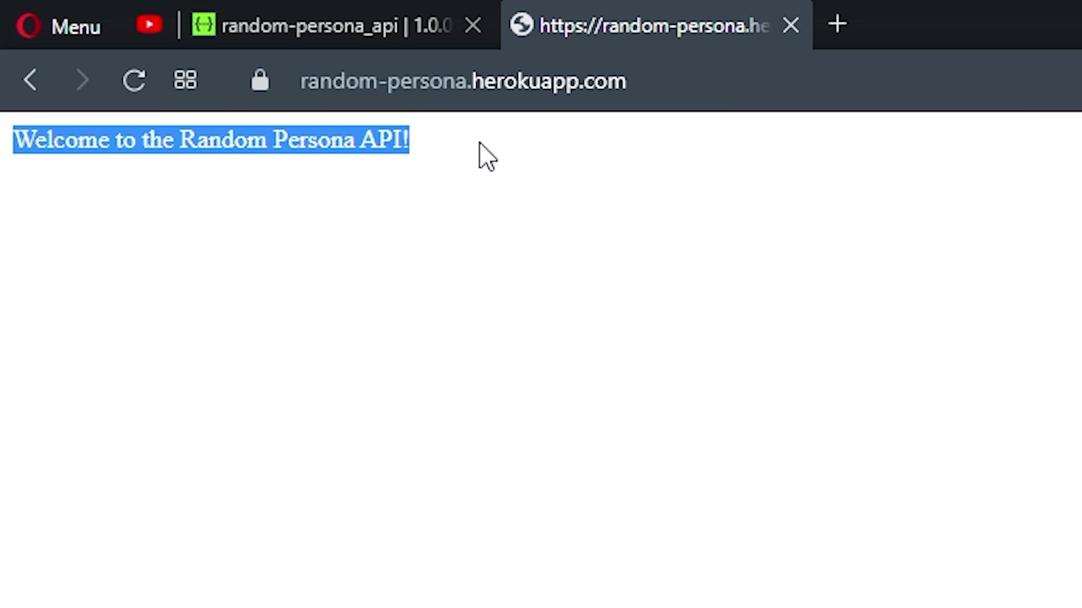
pyautogui.click(509, 262)
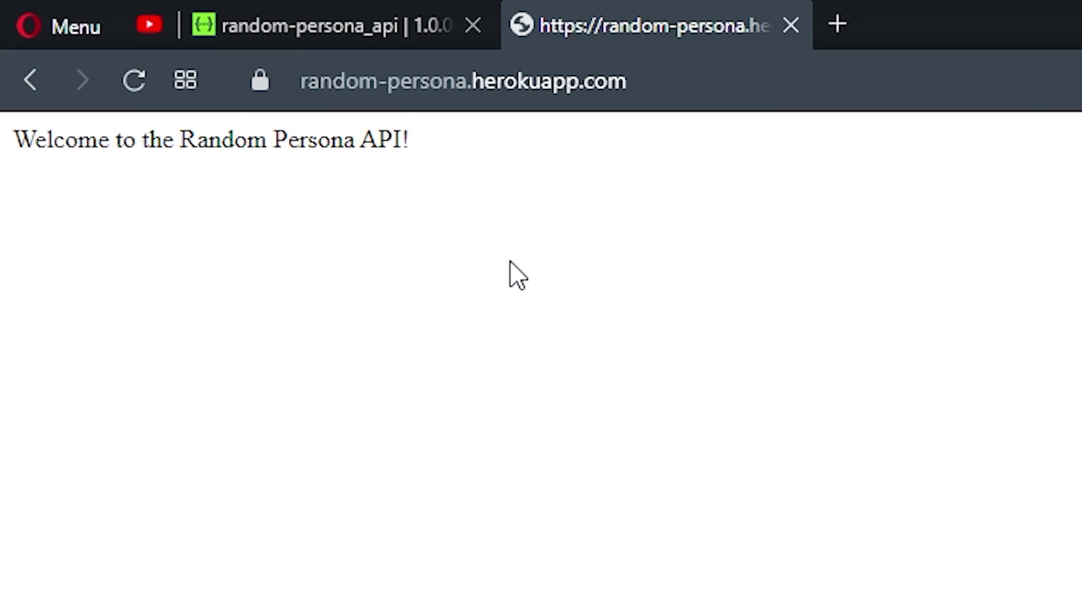
# - Load /randomPersona for a JSON persona, view its avatar image, then return
pyautogui.click(758, 72)
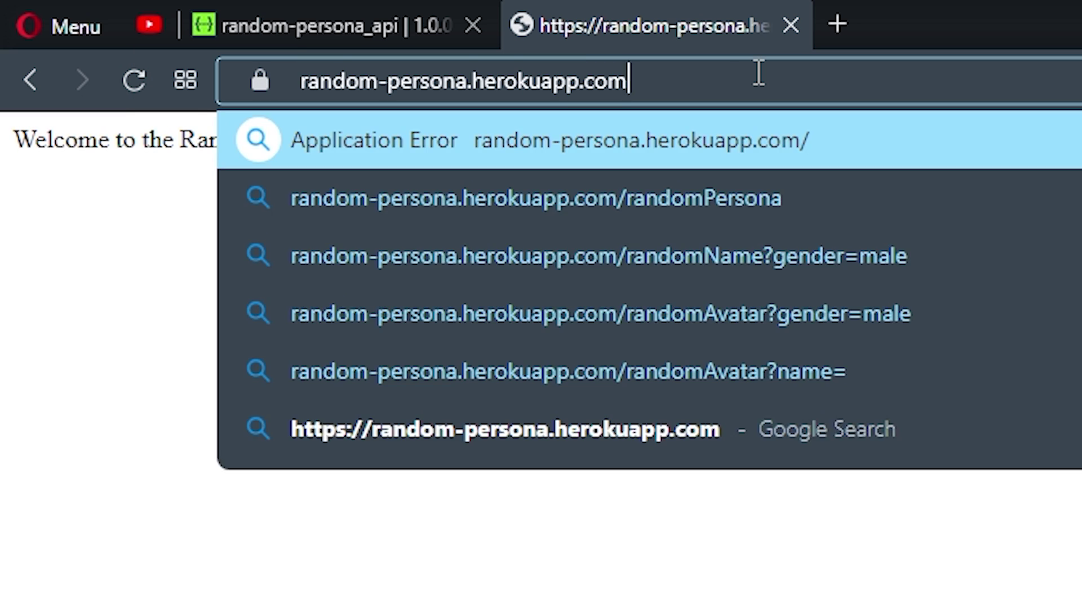
pyautogui.write('/randomPersona')
pyautogui.press('Return')
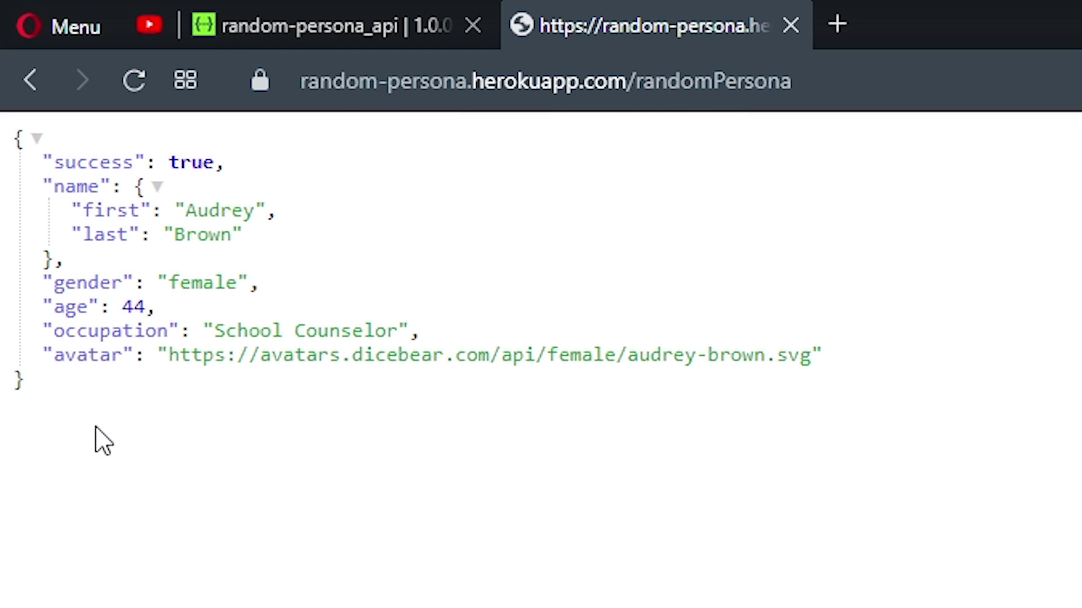
pyautogui.moveTo(96, 437); pyautogui.dragTo(21, 179)
pyautogui.click(193, 449)
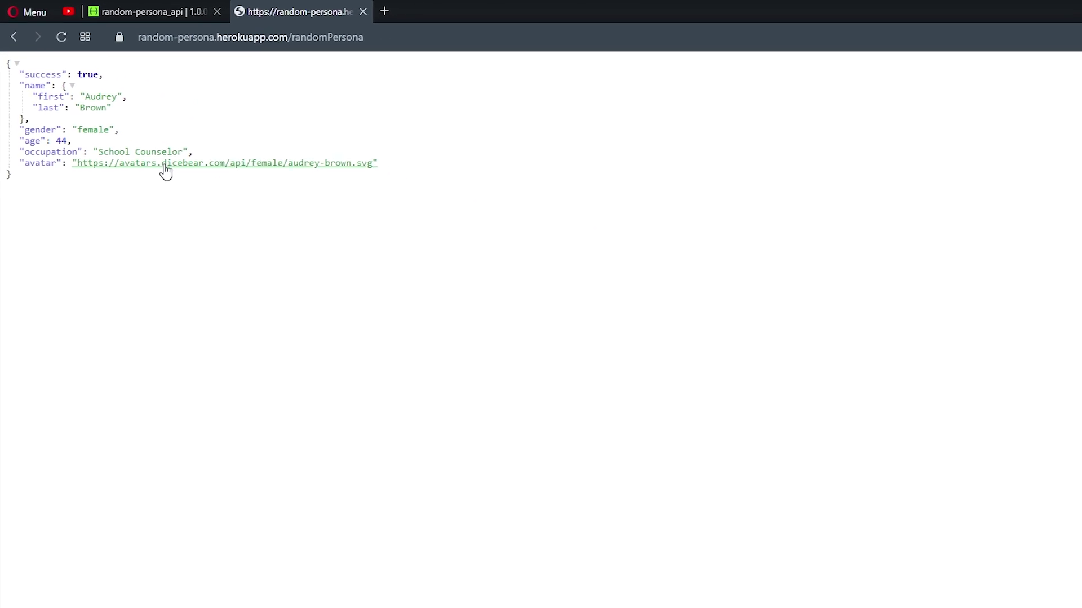
pyautogui.click(166, 168)
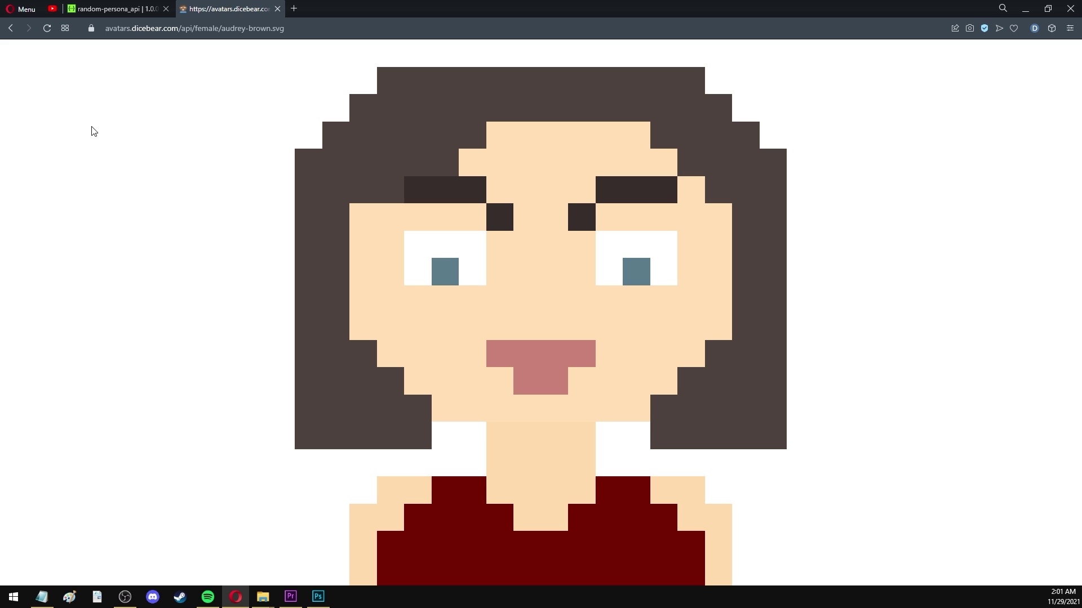
pyautogui.click(10, 29)
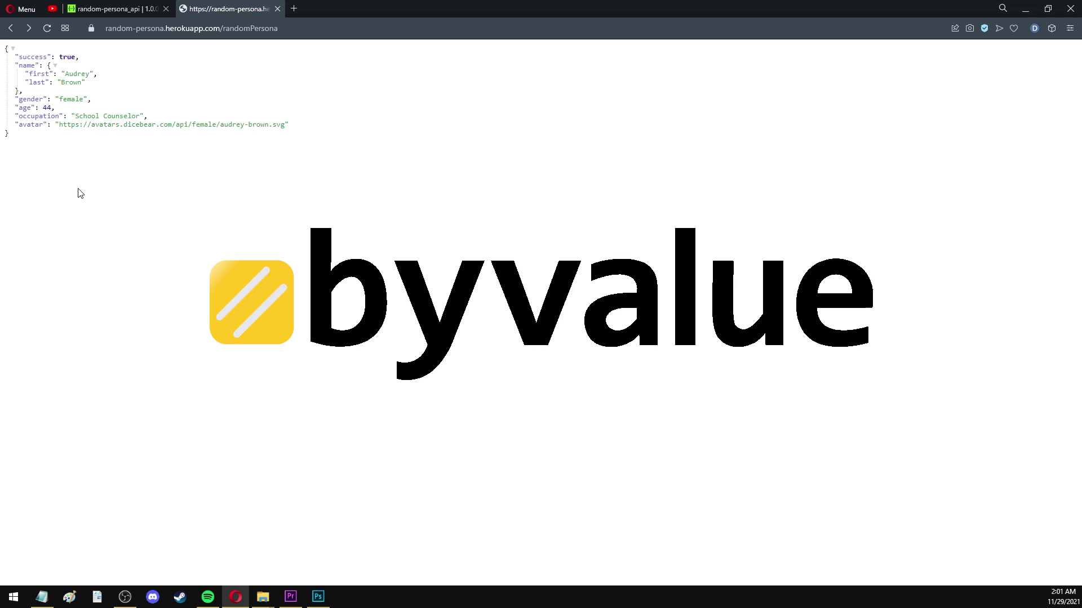
# - Go to byvalue.org in a new tab and start creating a service
pyautogui.click(293, 9)
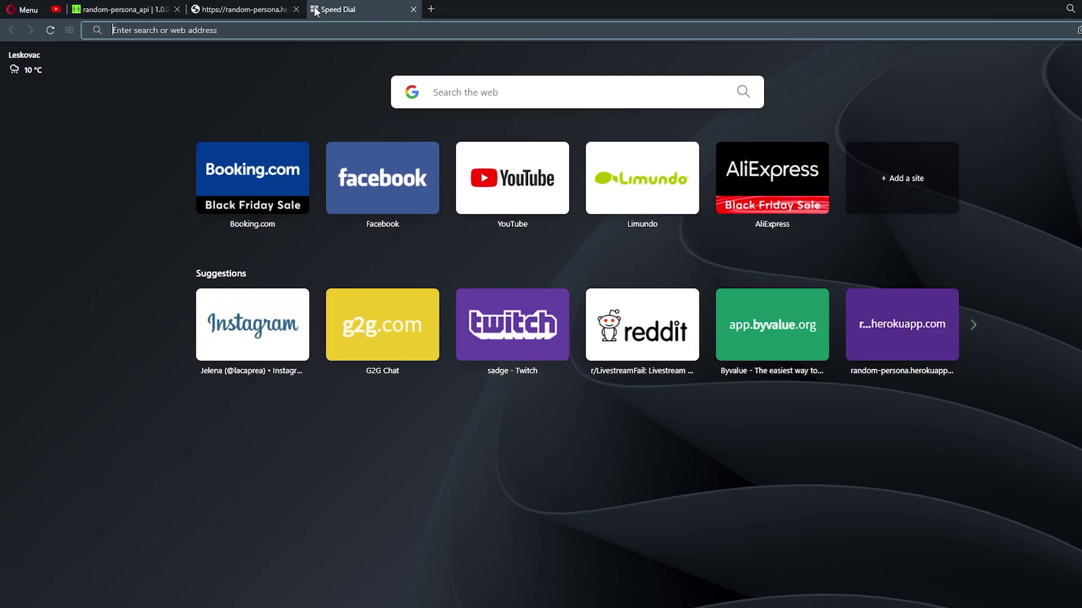
pyautogui.write('byval')
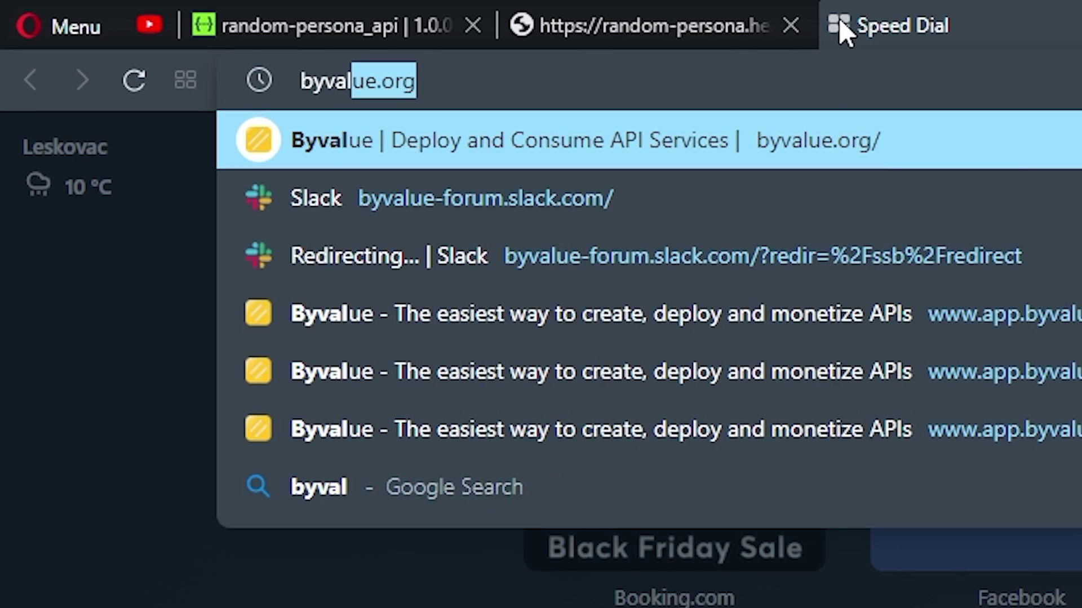
pyautogui.press('Return')
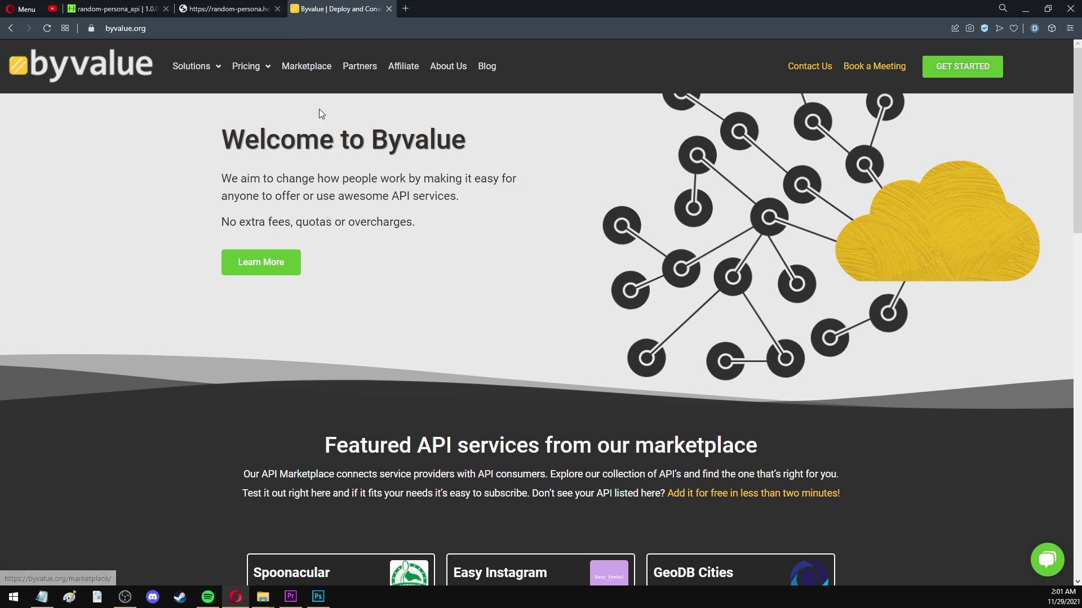
pyautogui.click(962, 66)
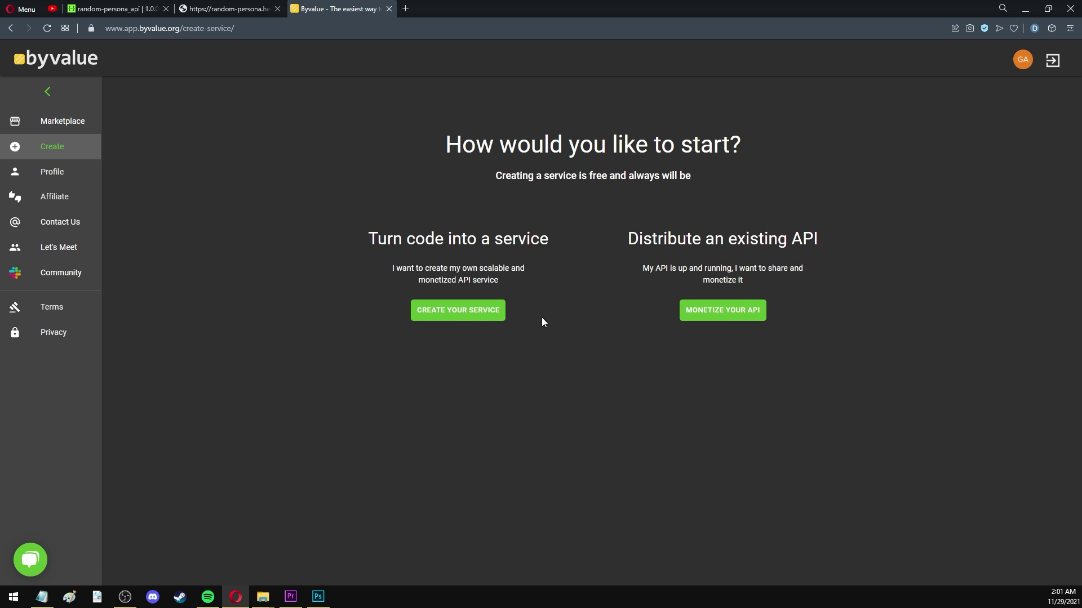
# - Compare the two service options and choose Monetize your API
pyautogui.moveTo(385, 241); pyautogui.dragTo(549, 241)
pyautogui.click(570, 363)
pyautogui.moveTo(629, 241); pyautogui.dragTo(817, 241)
pyautogui.click(837, 394)
pyautogui.click(739, 314)
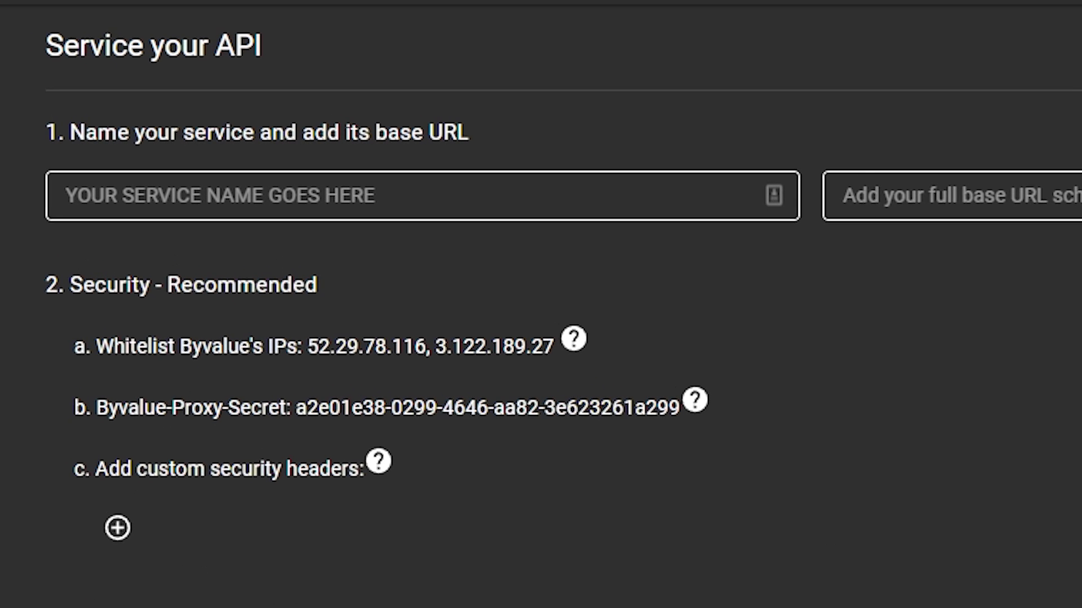
# - Name the service 'Random Persona' with the random-persona Heroku base URL
pyautogui.click(517, 189)
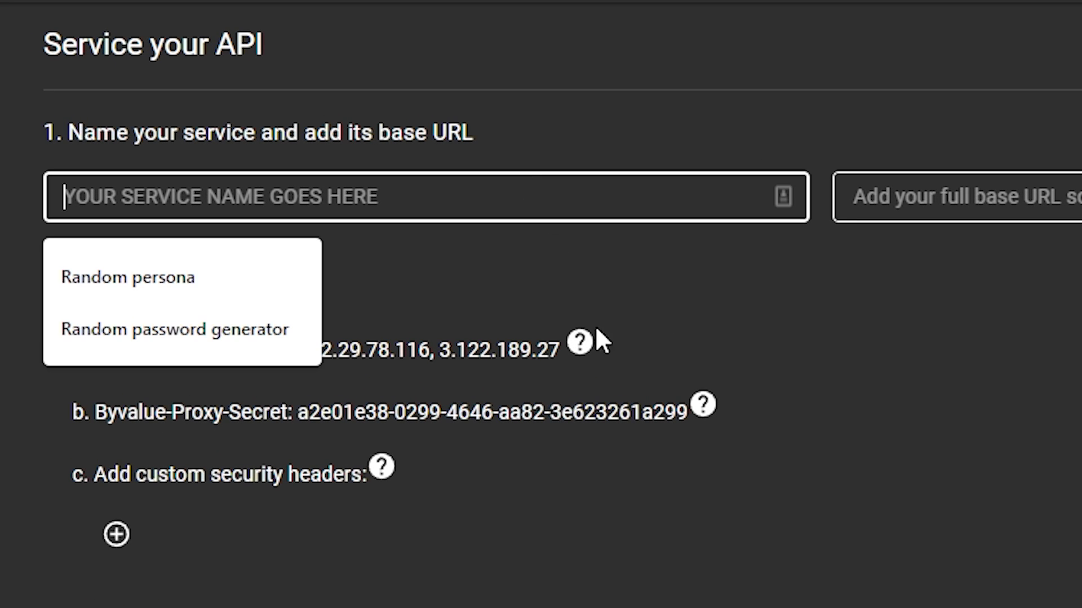
pyautogui.write('Random Persona')
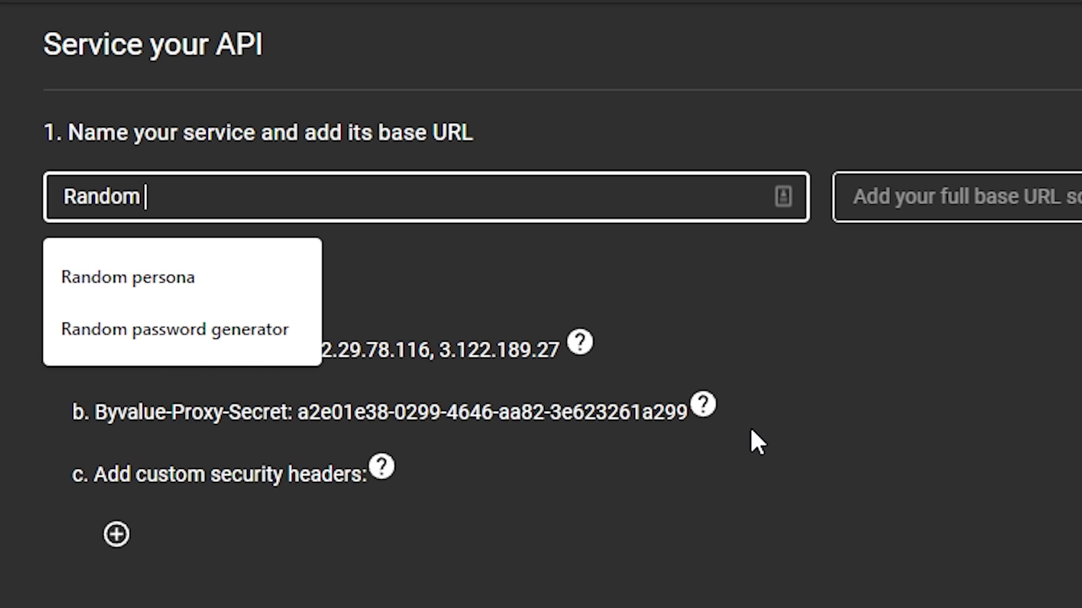
pyautogui.press('Tab')
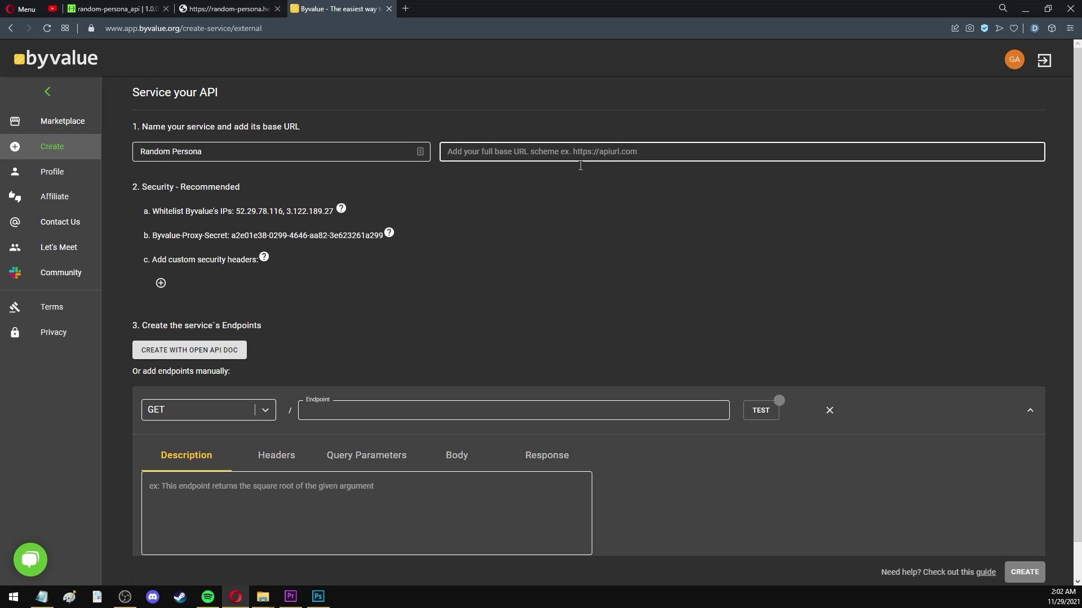
pyautogui.click(580, 166)
pyautogui.click(580, 174)
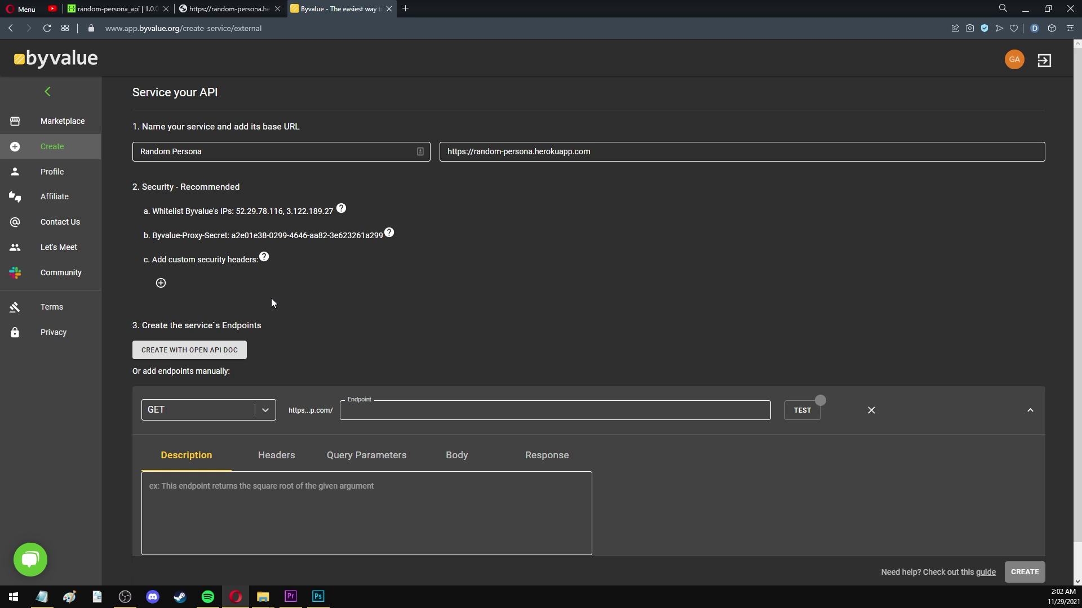
pyautogui.scroll(-1, 272, 299)
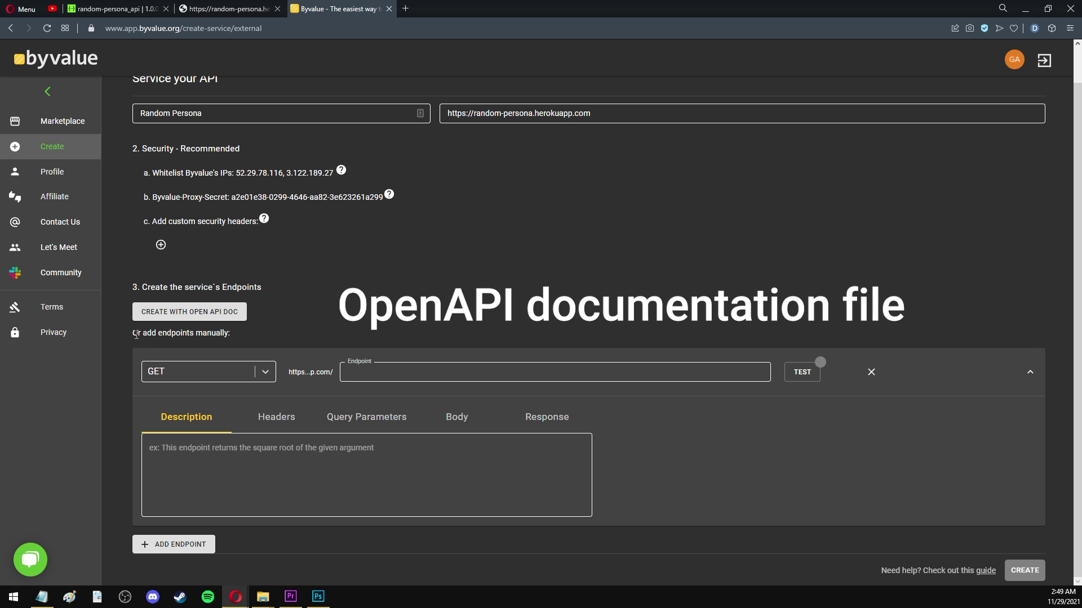
pyautogui.moveTo(136, 335); pyautogui.dragTo(230, 333)
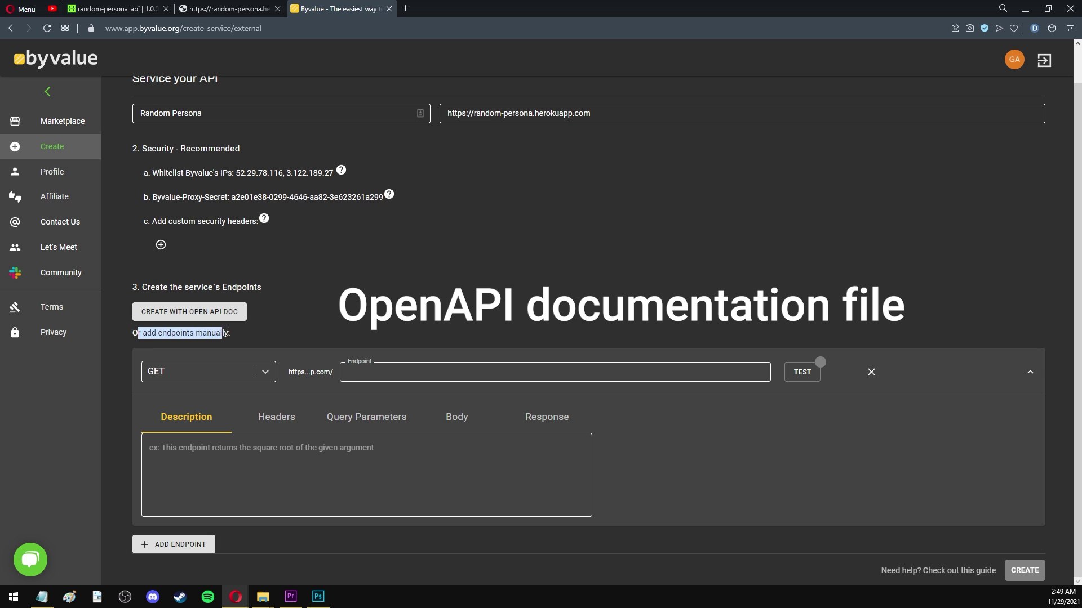
pyautogui.click(285, 330)
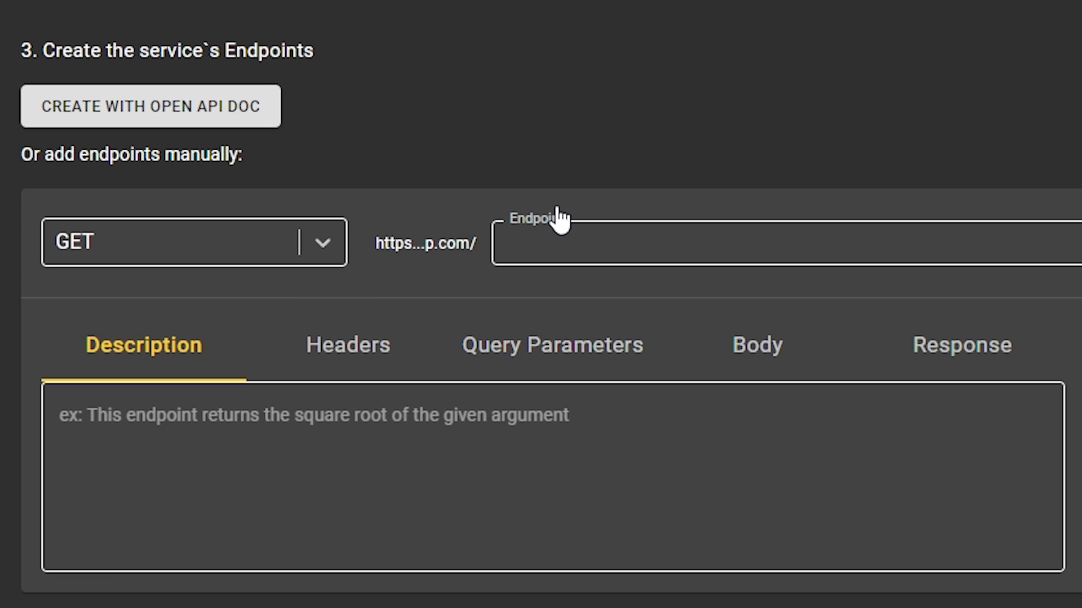
# - Add endpoint randomPersona described as 'Returns random personal data'
pyautogui.click(627, 232)
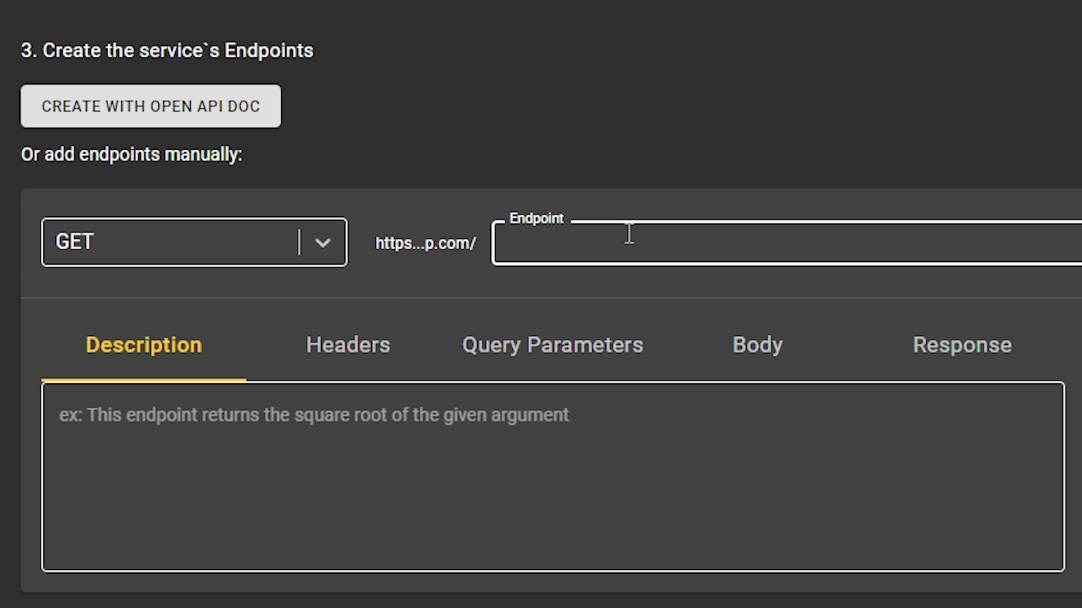
pyautogui.write('randomPersona')
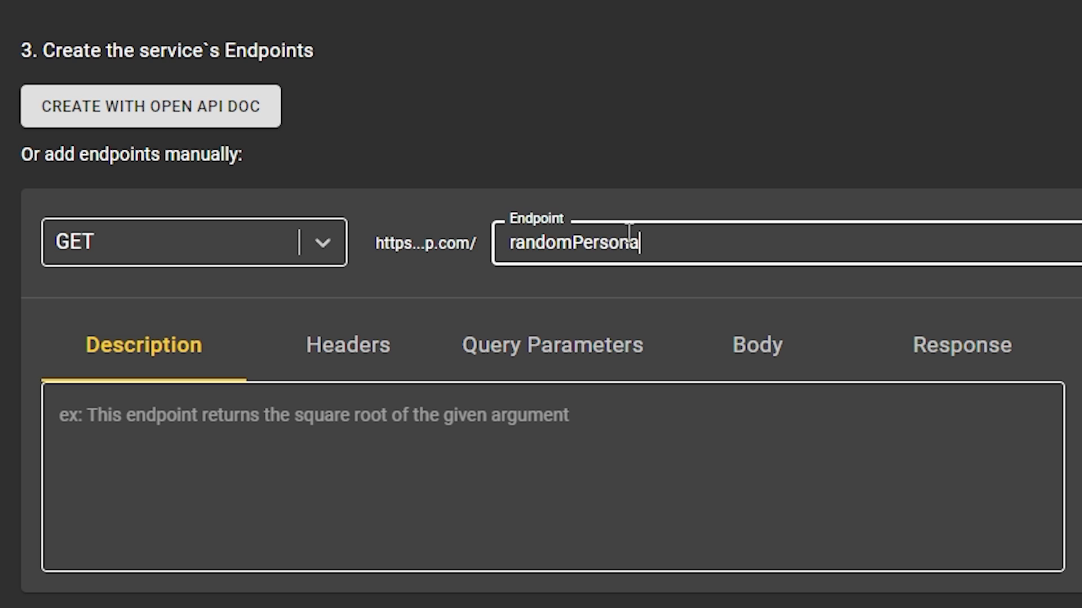
pyautogui.click(673, 446)
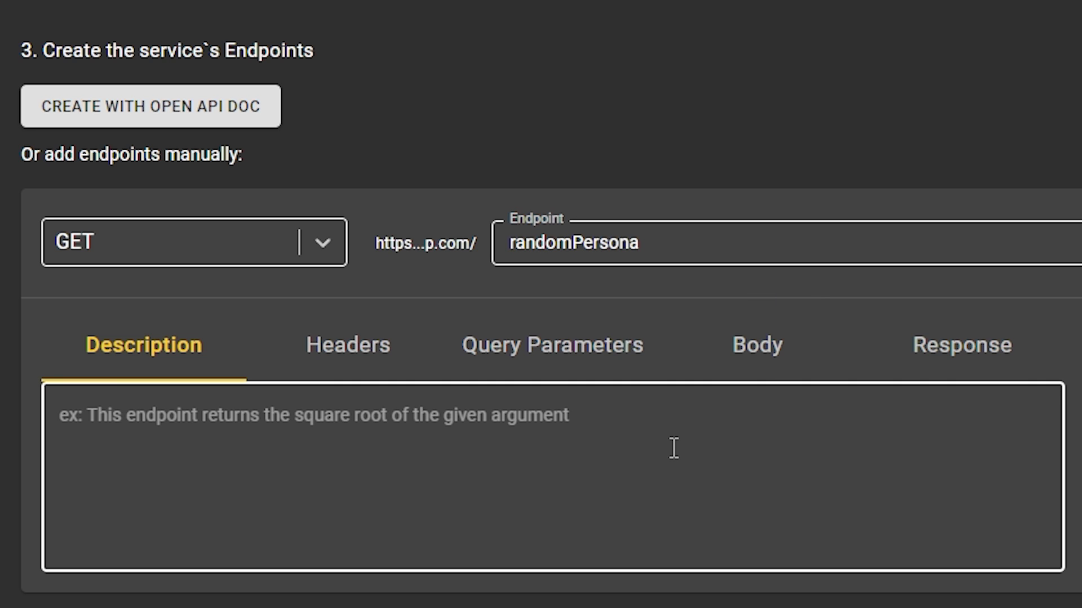
pyautogui.write('Returns a')
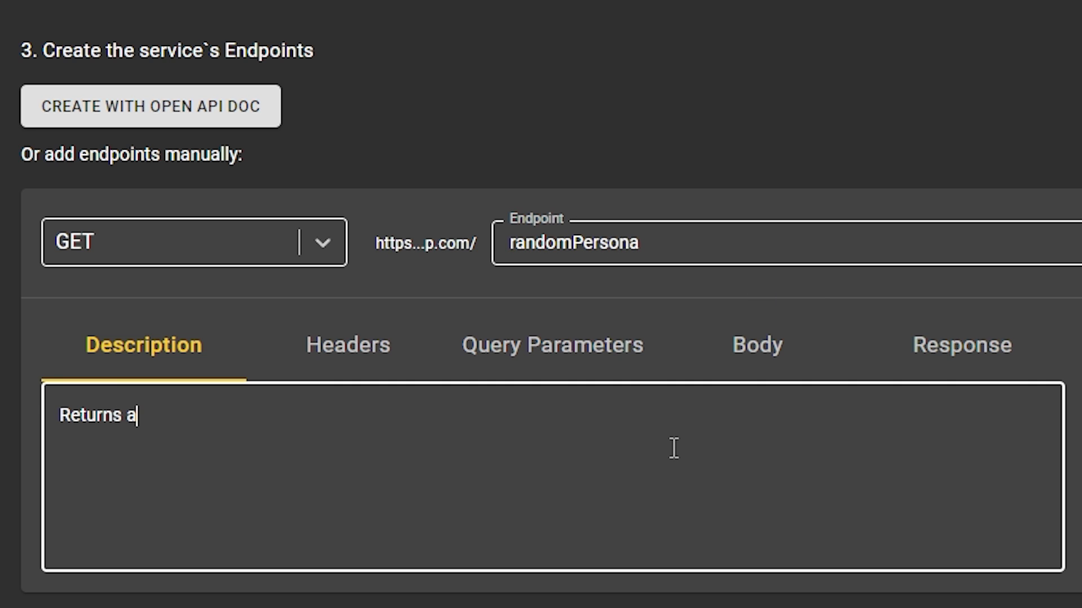
pyautogui.press('BackSpace')
pyautogui.write('random personal data')
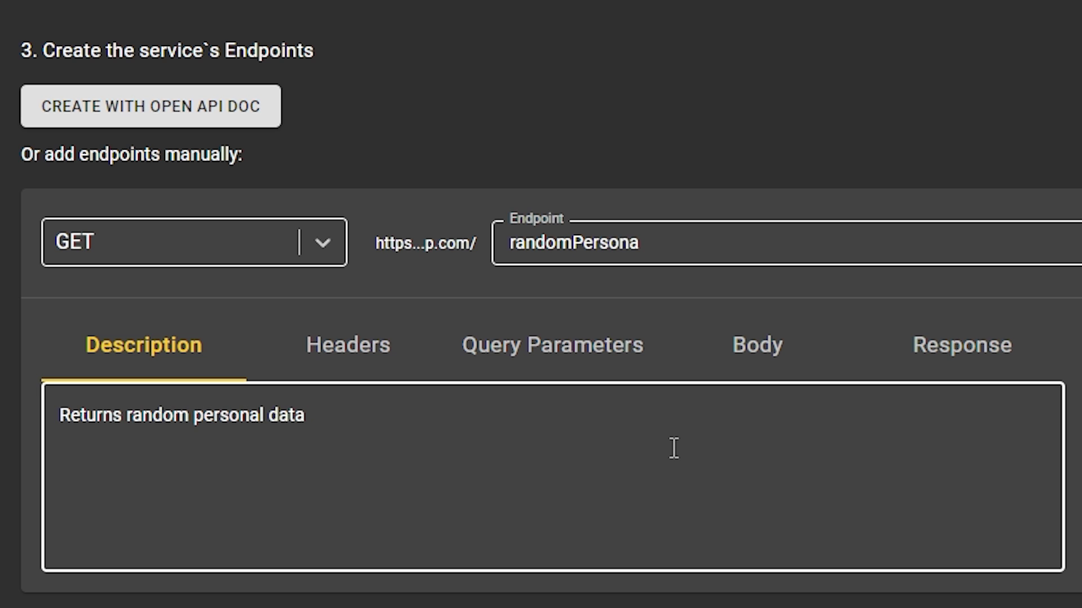
# - Add an optional query parameter gender with default value male
pyautogui.click(618, 363)
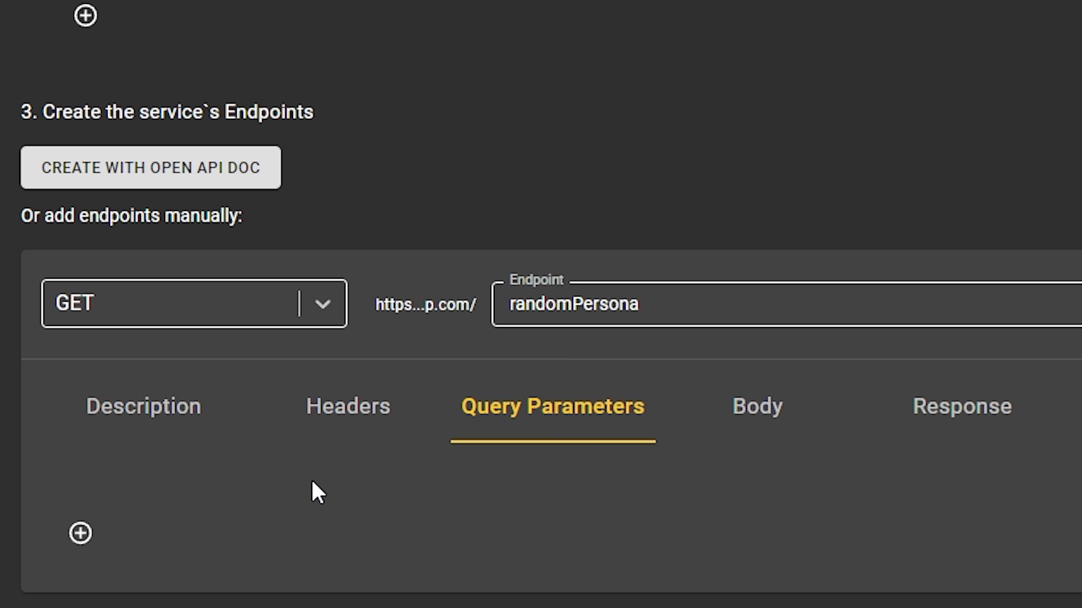
pyautogui.click(80, 533)
pyautogui.scroll(-2, 179, 450)
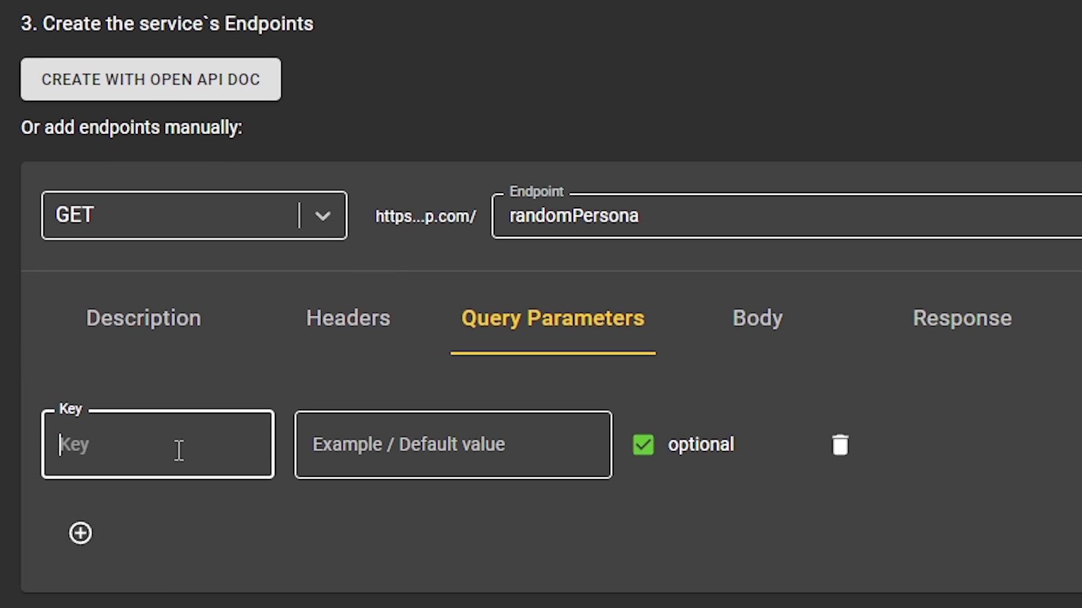
pyautogui.write('gender')
pyautogui.press('Tab')
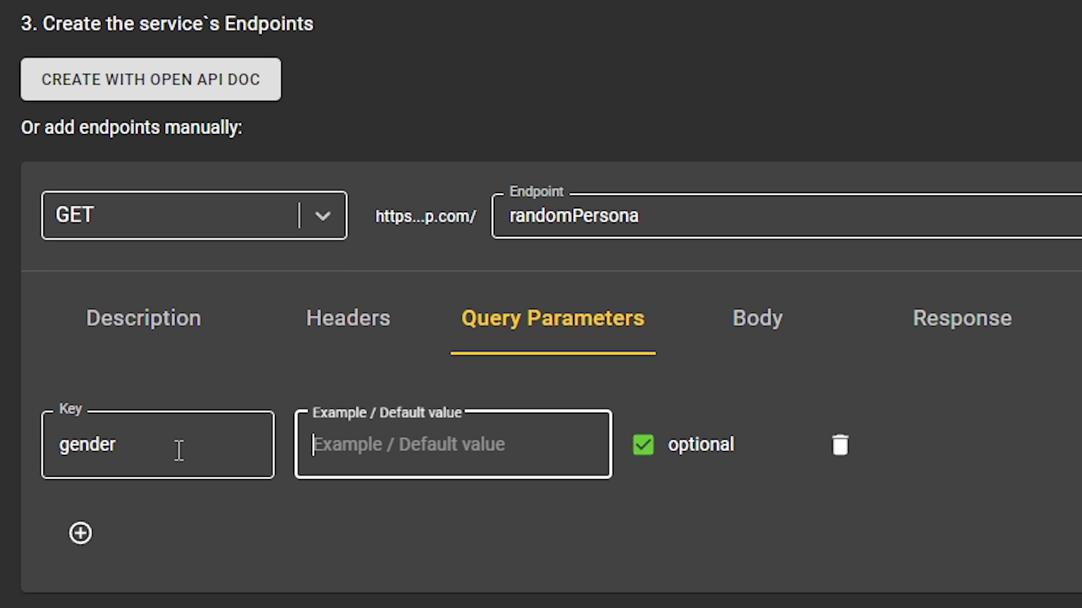
pyautogui.write('male')
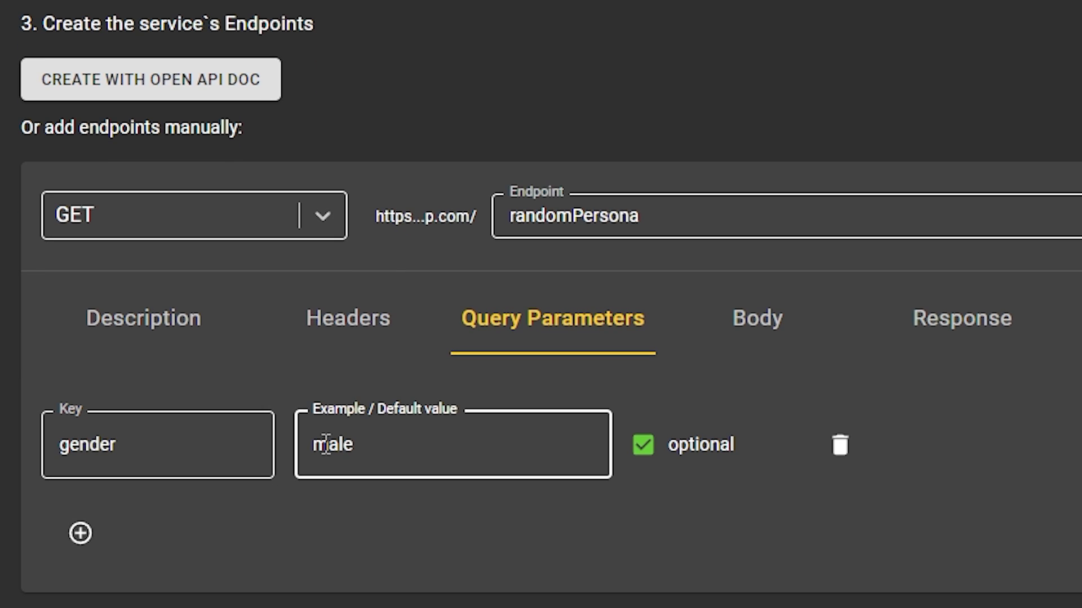
pyautogui.click(643, 445)
pyautogui.click(643, 445)
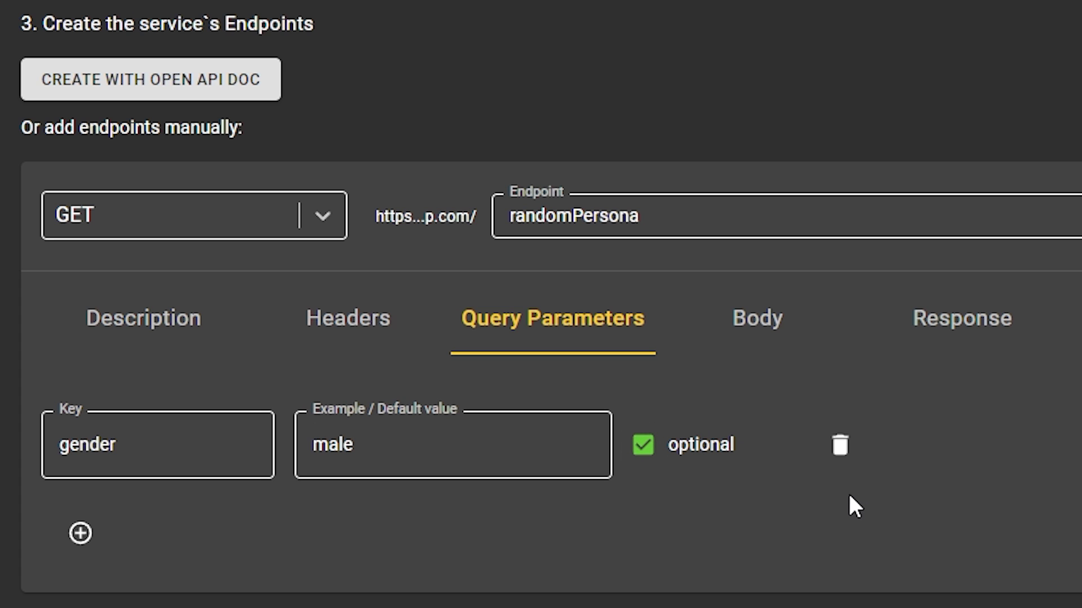
# - Test the endpoint and review the sample JSON response
pyautogui.click(957, 318)
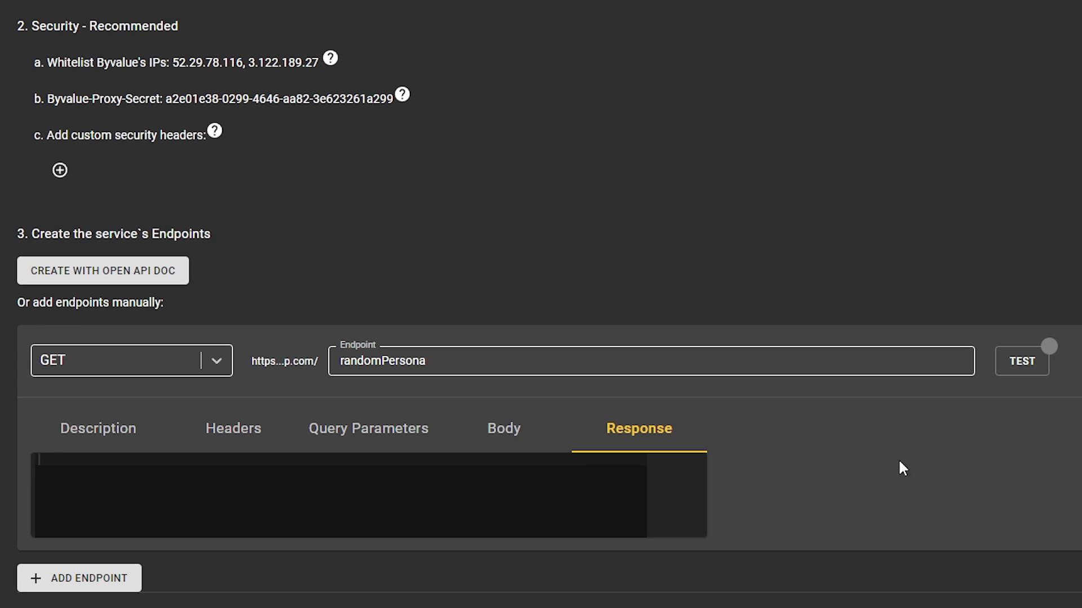
pyautogui.click(1024, 373)
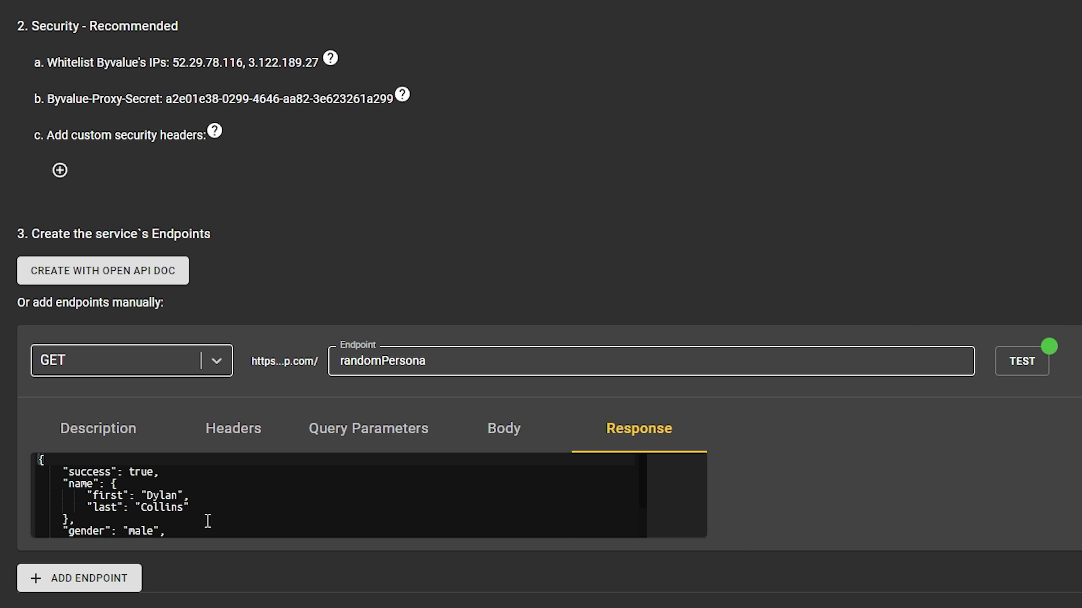
pyautogui.moveTo(163, 472); pyautogui.dragTo(182, 520)
pyautogui.click(183, 523)
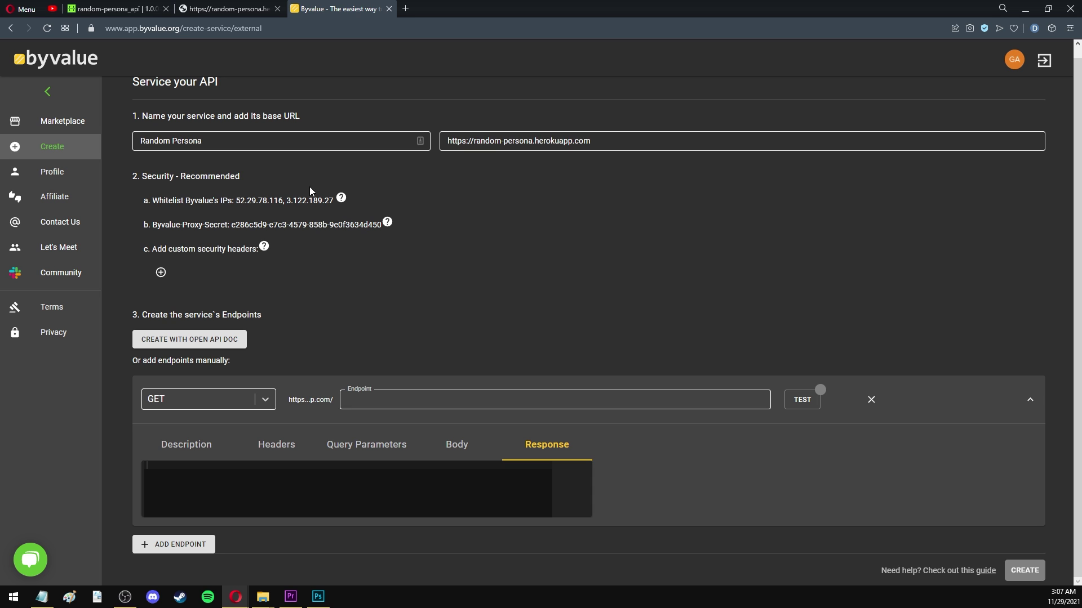
# - Switch back to the SwaggerHub random-persona_api documentation tab
pyautogui.click(111, 8)
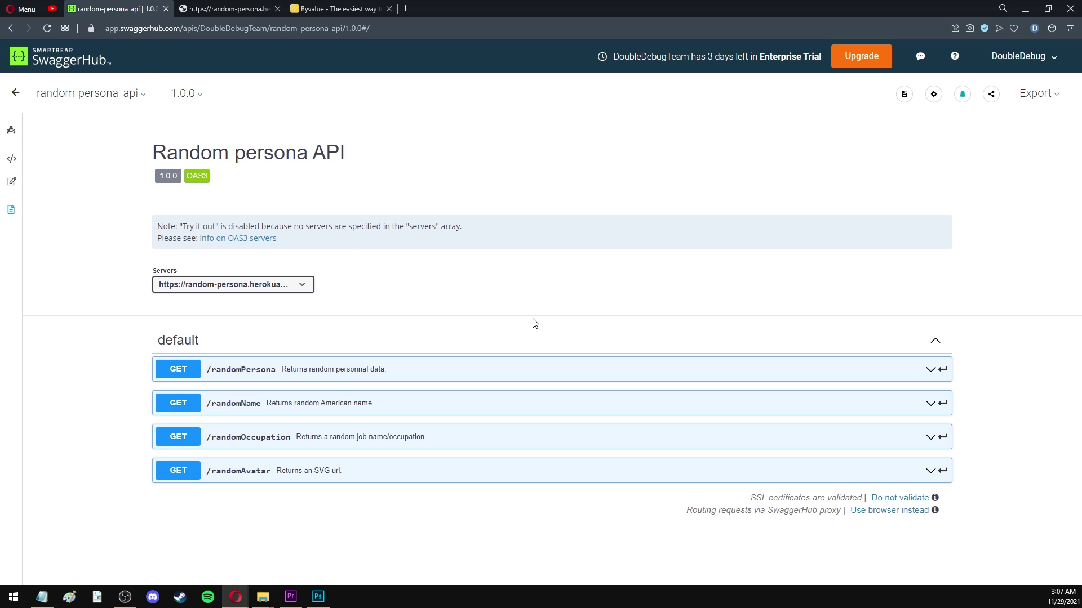
pyautogui.click(11, 159)
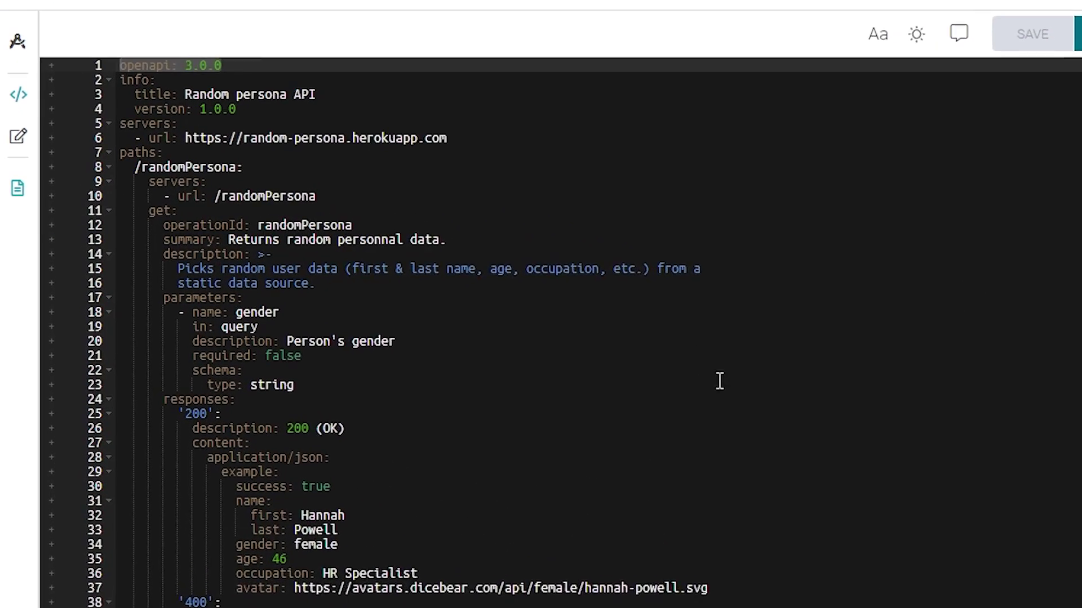
pyautogui.doubleClick(180, 167)
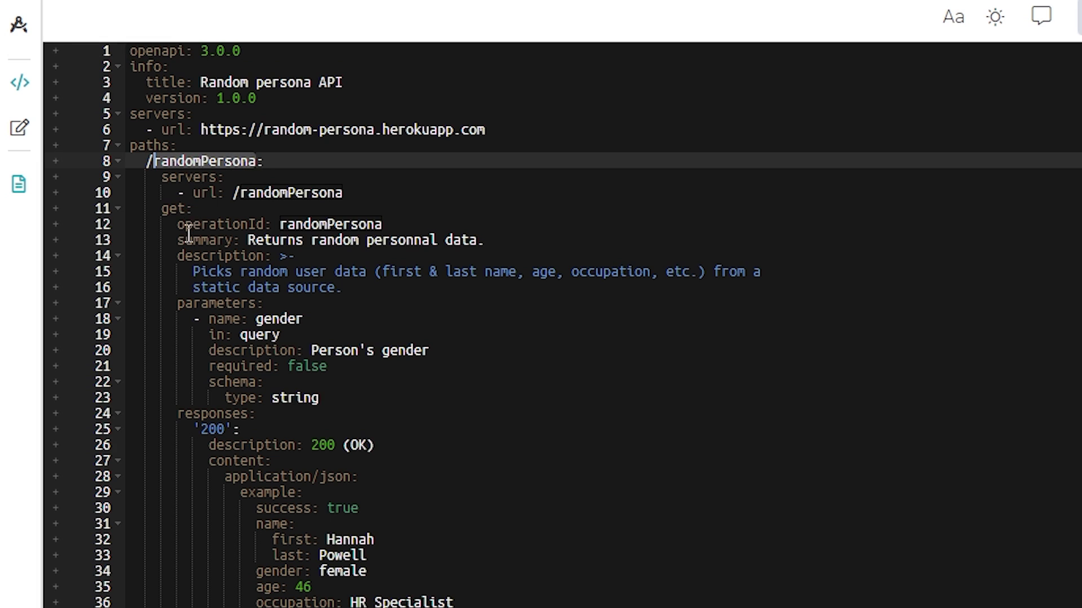
pyautogui.doubleClick(199, 193)
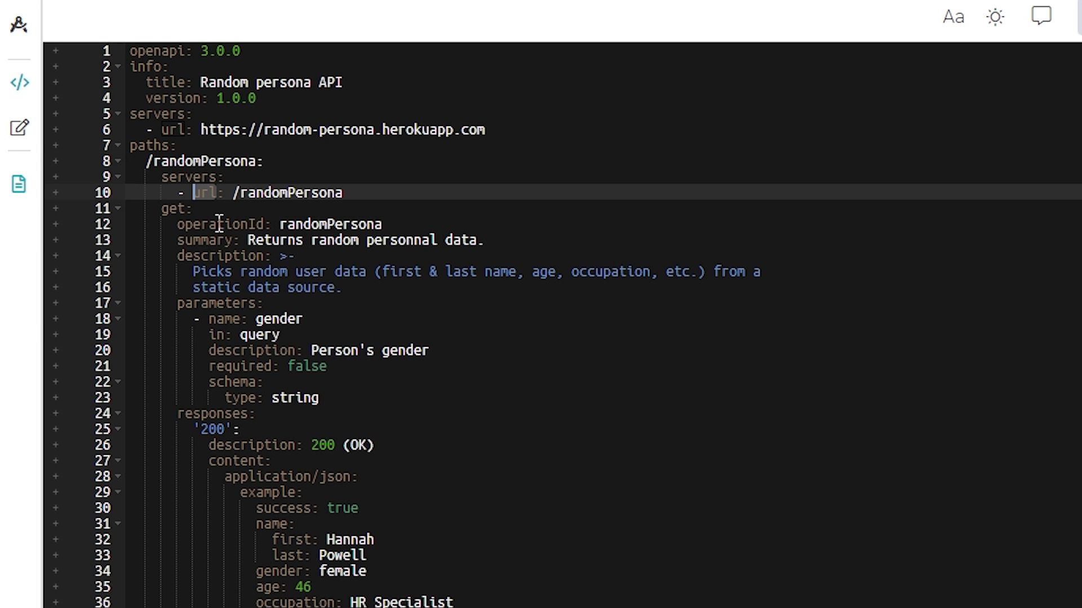
pyautogui.doubleClick(212, 239)
pyautogui.doubleClick(203, 258)
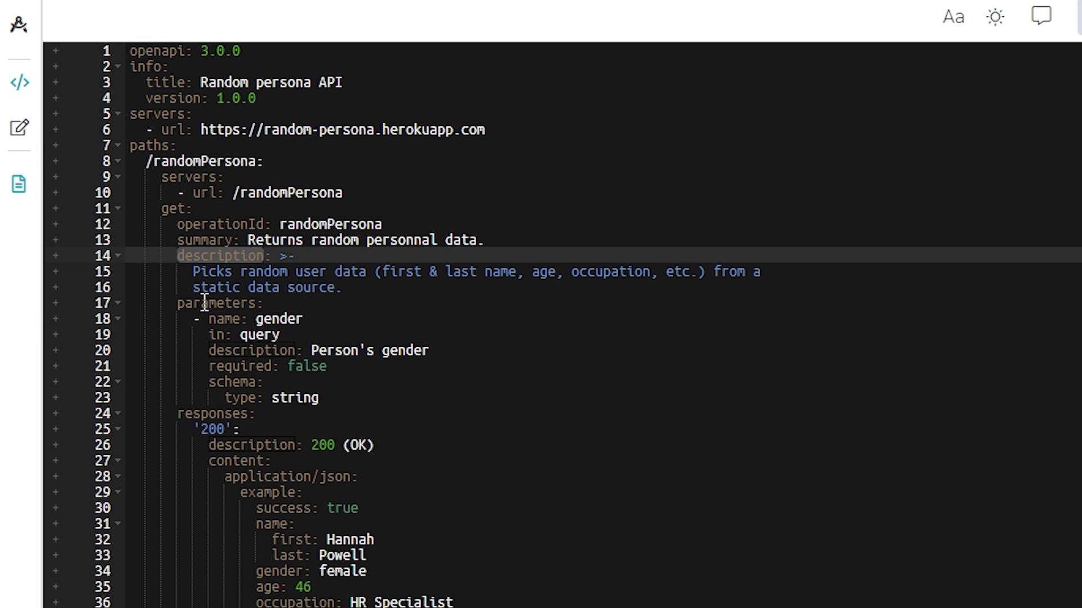
pyautogui.doubleClick(204, 304)
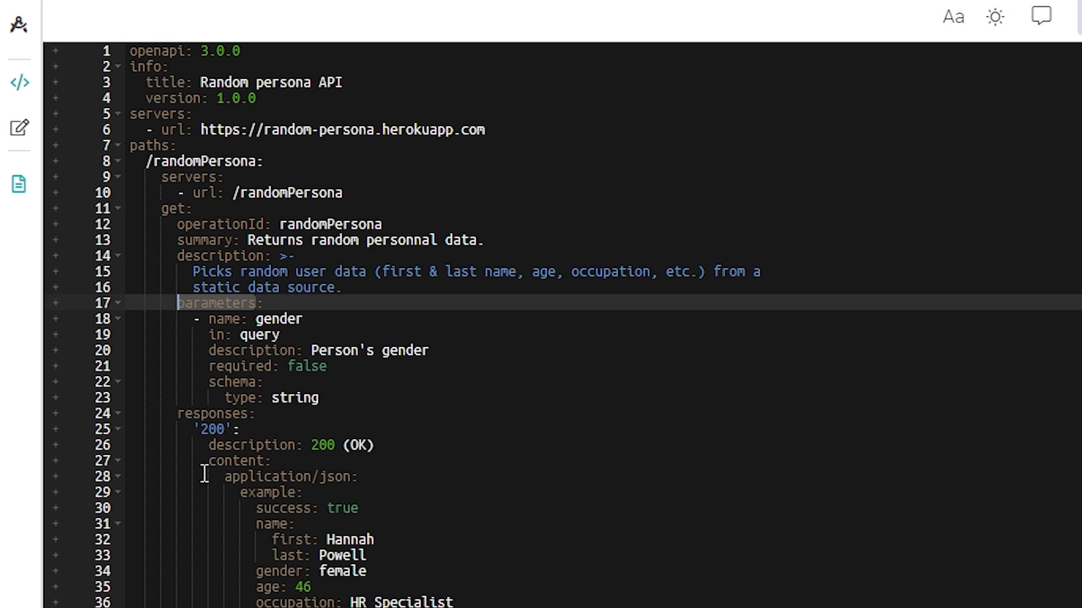
pyautogui.doubleClick(212, 414)
pyautogui.click(717, 415)
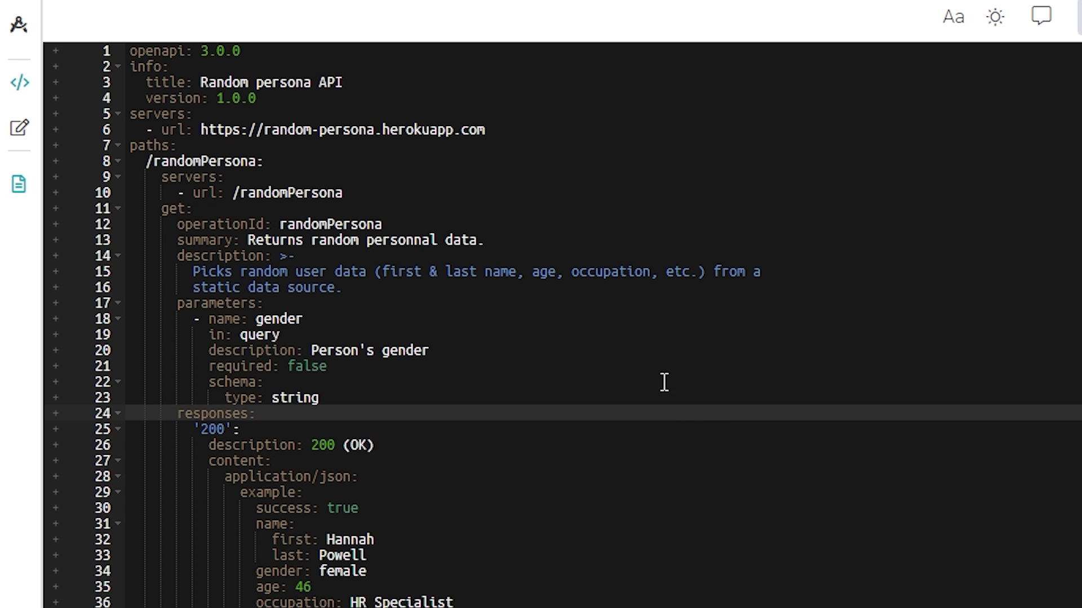
pyautogui.click(265, 52)
pyautogui.moveTo(241, 52); pyautogui.dragTo(129, 51)
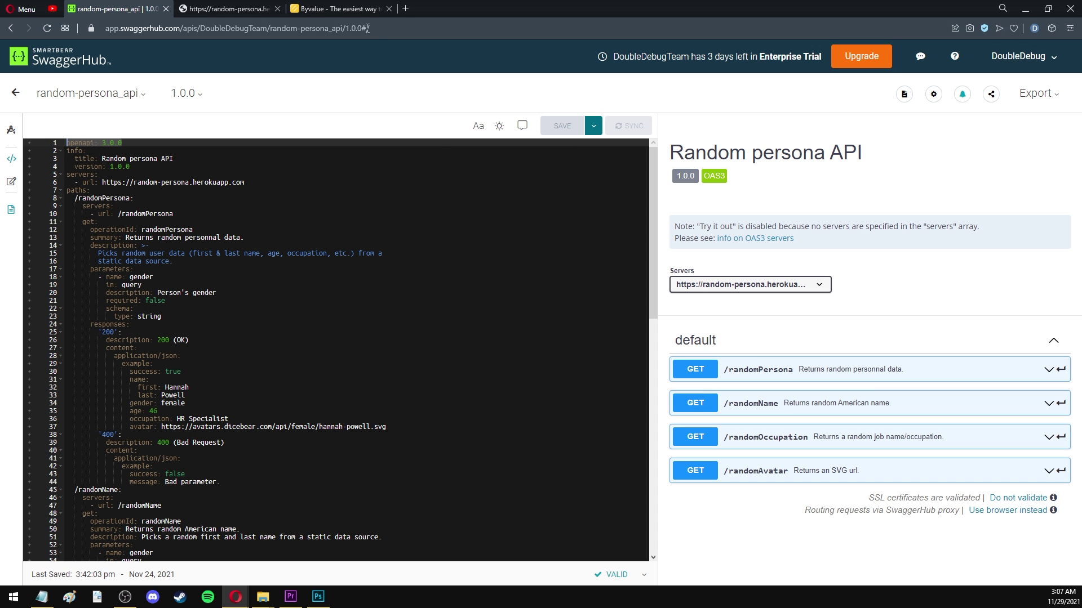
pyautogui.click(353, 12)
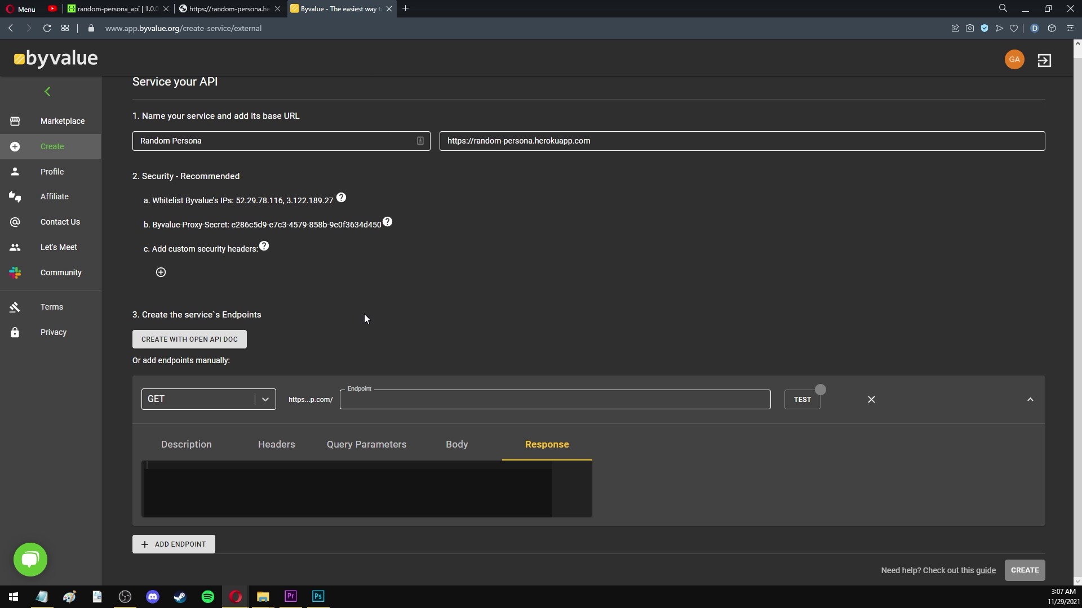
# - Upload the Random persona OpenAPI spec, review the randomPersona endpoint docs, and create the service
pyautogui.click(211, 338)
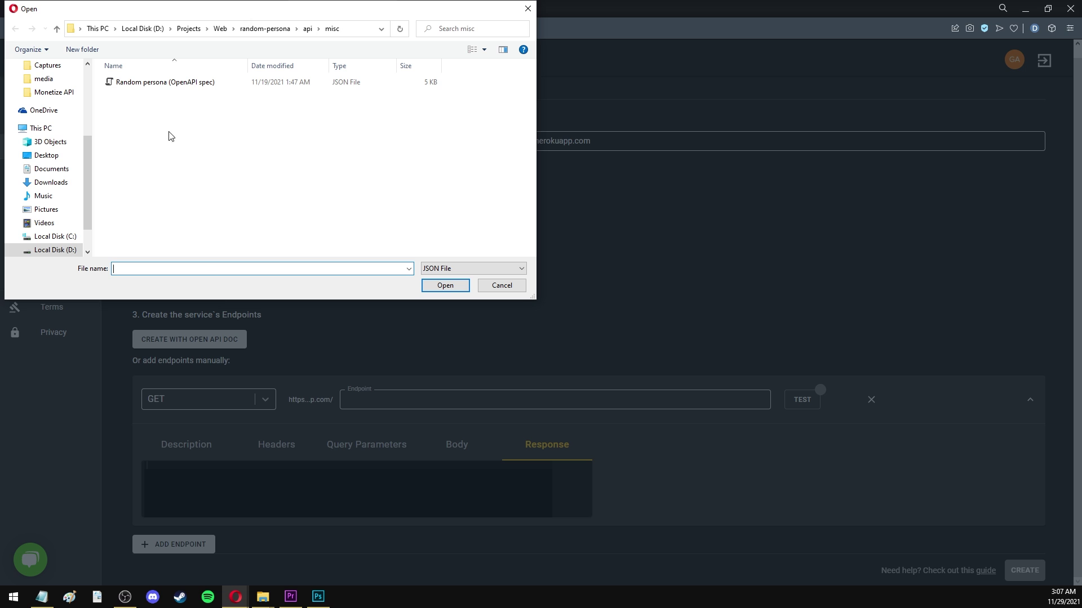
pyautogui.doubleClick(169, 85)
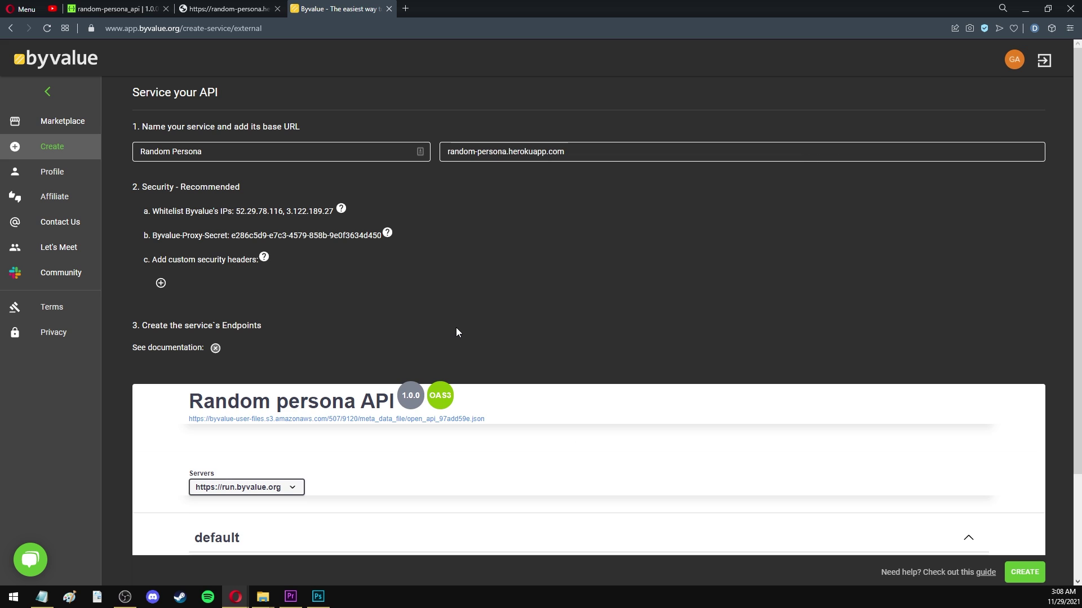
pyautogui.scroll(-2, 1059, 402)
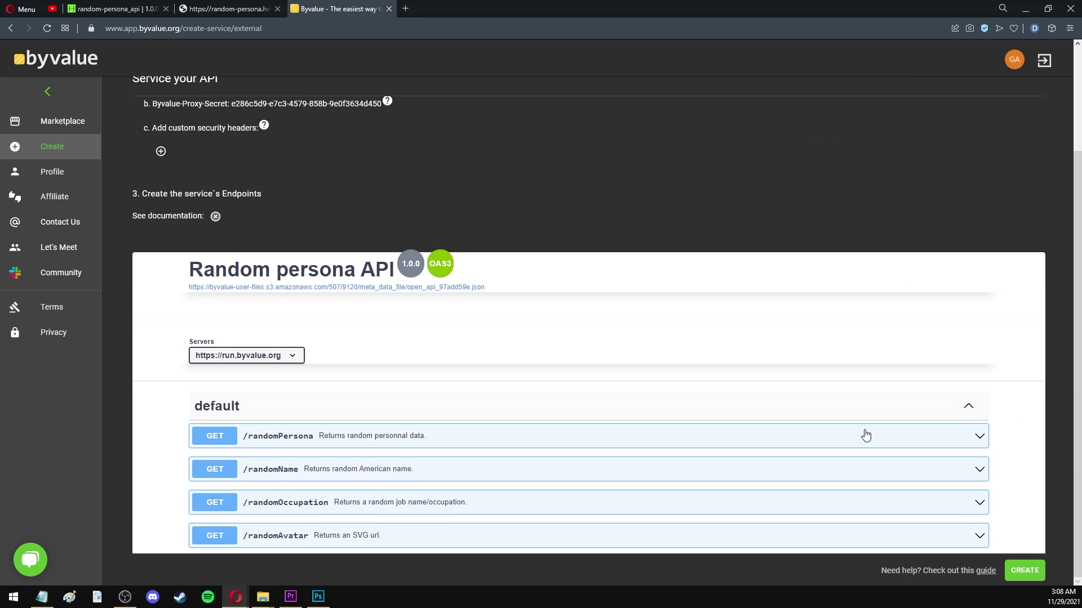
pyautogui.click(314, 442)
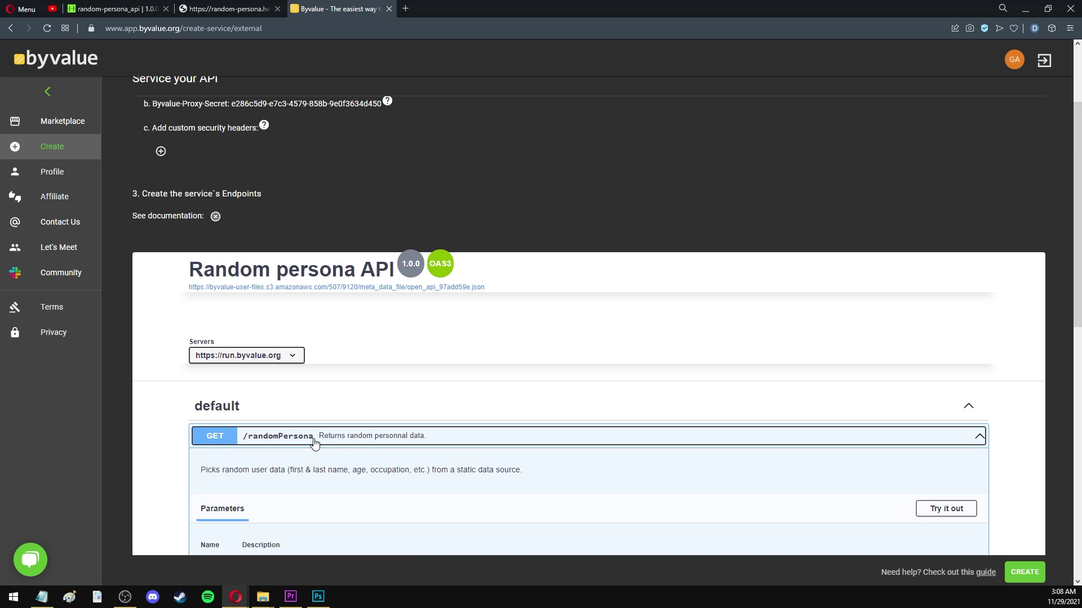
pyautogui.scroll(-5, 324, 444)
pyautogui.scroll(-4, 329, 445)
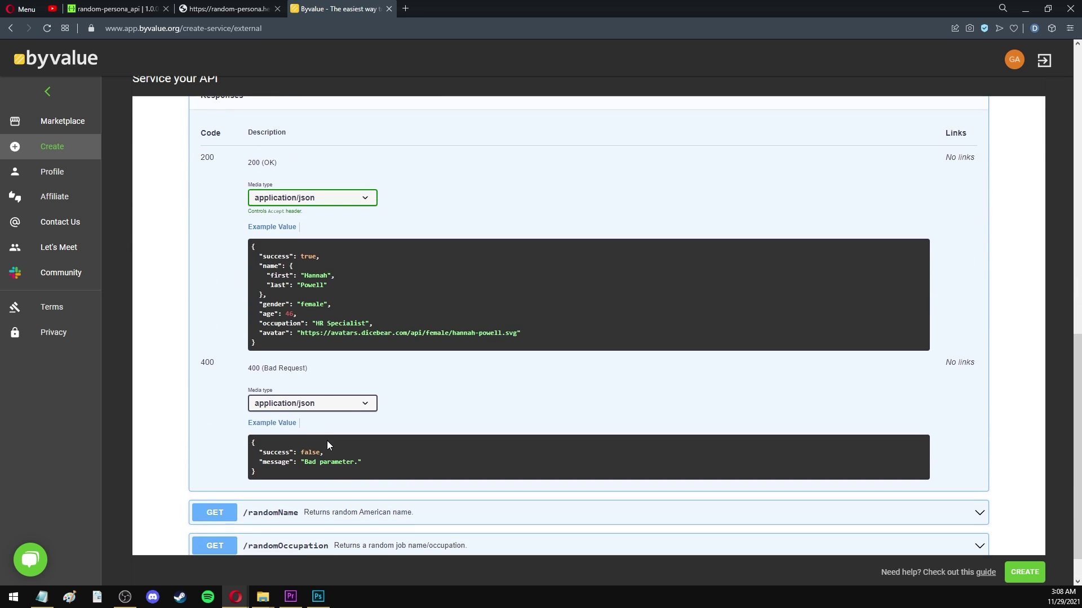
pyautogui.scroll(2, 327, 445)
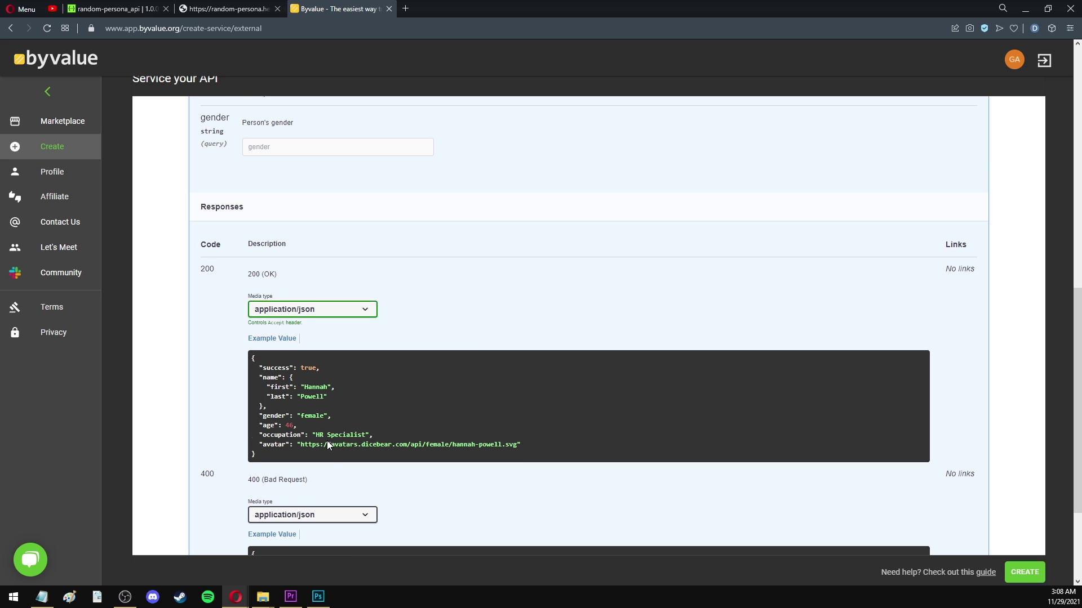
pyautogui.scroll(-3, 328, 445)
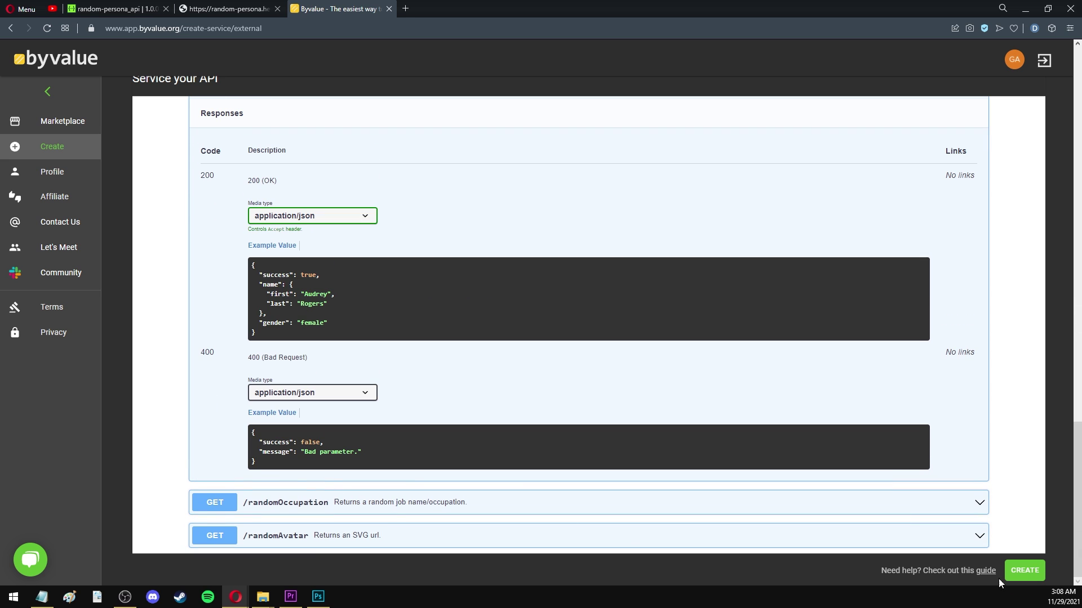
pyautogui.click(1025, 579)
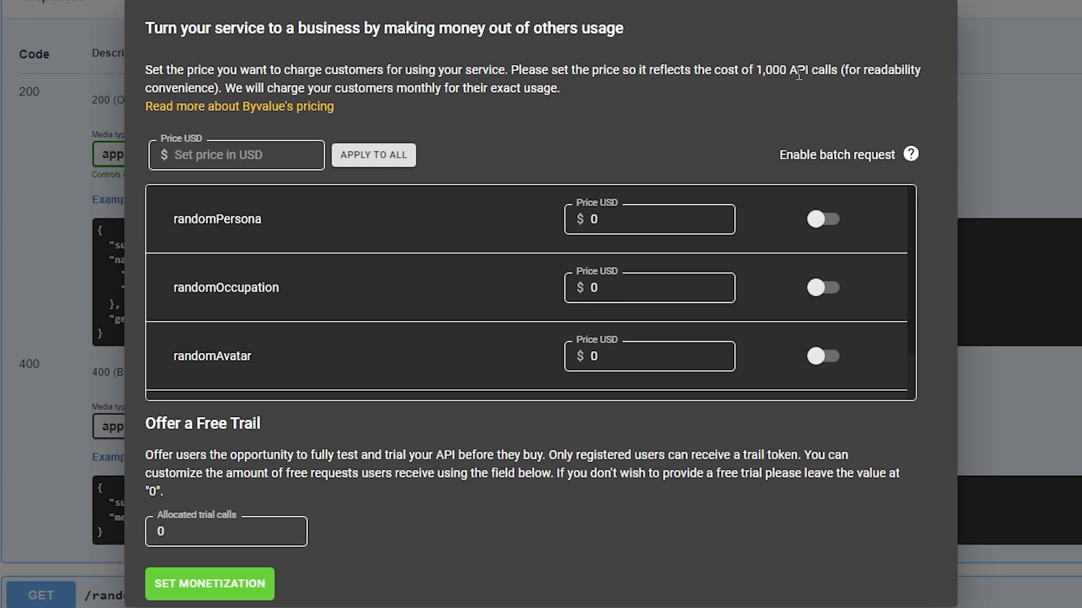
# - Enter a shared price of $300 per 1,000 calls and apply it to all endpoints
pyautogui.moveTo(591, 70); pyautogui.dragTo(825, 71)
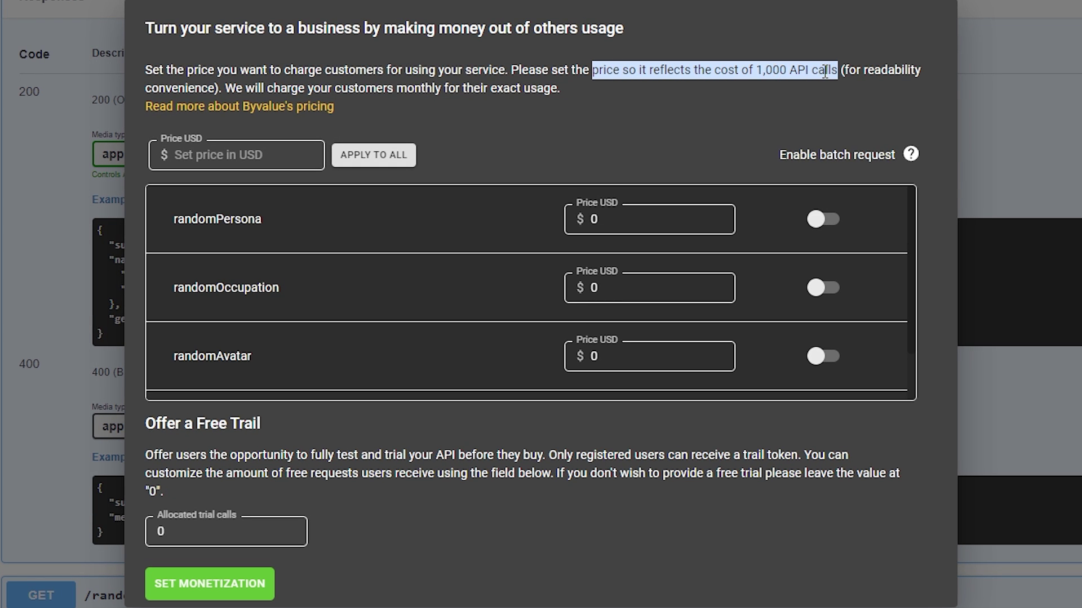
pyautogui.click(668, 148)
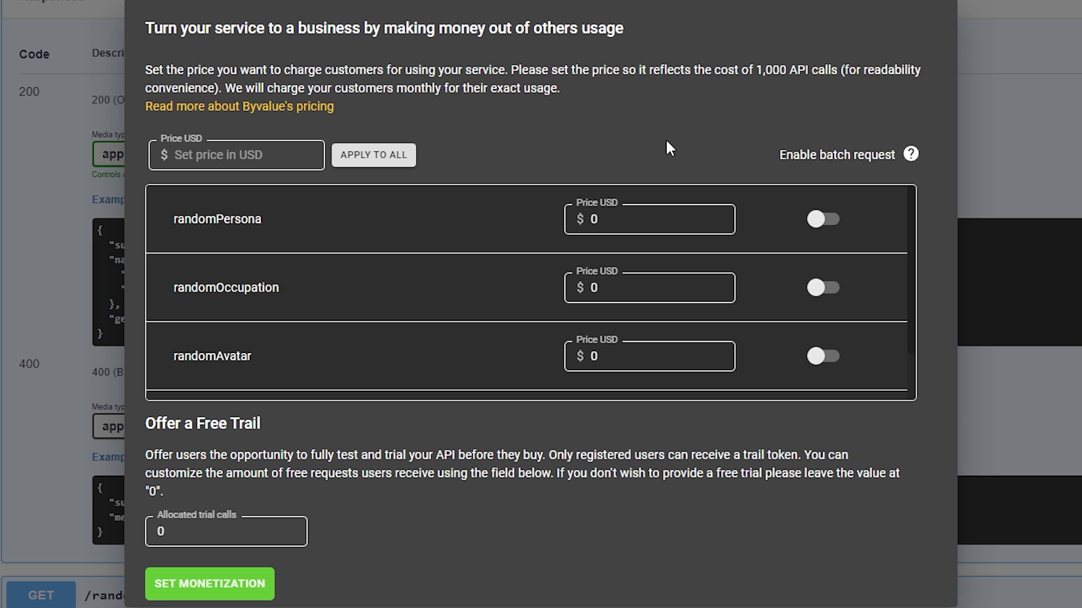
pyautogui.click(307, 152)
pyautogui.write('300')
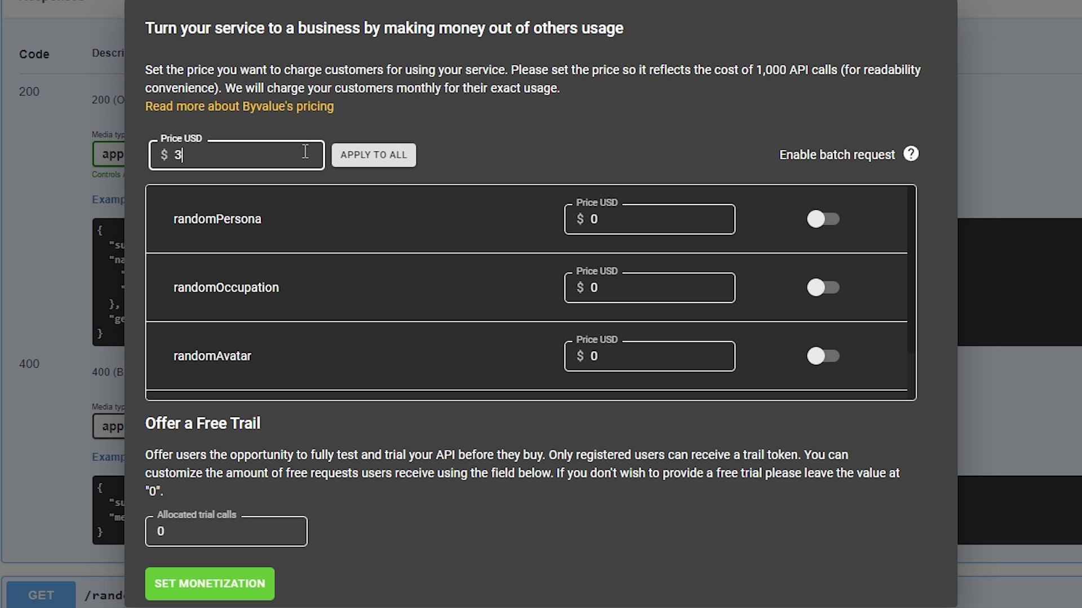
pyautogui.click(472, 141)
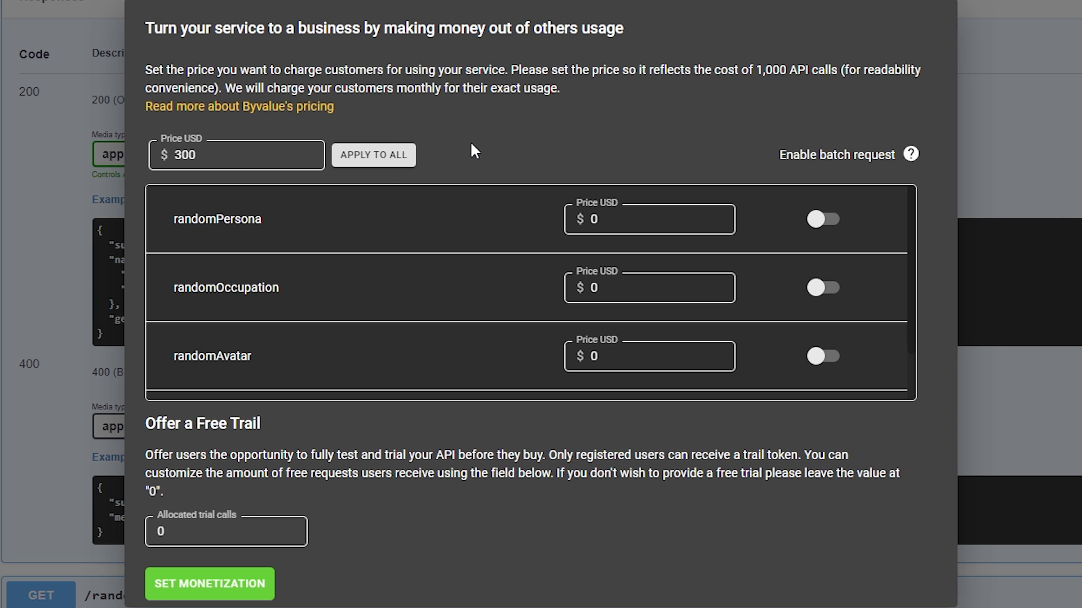
pyautogui.click(385, 154)
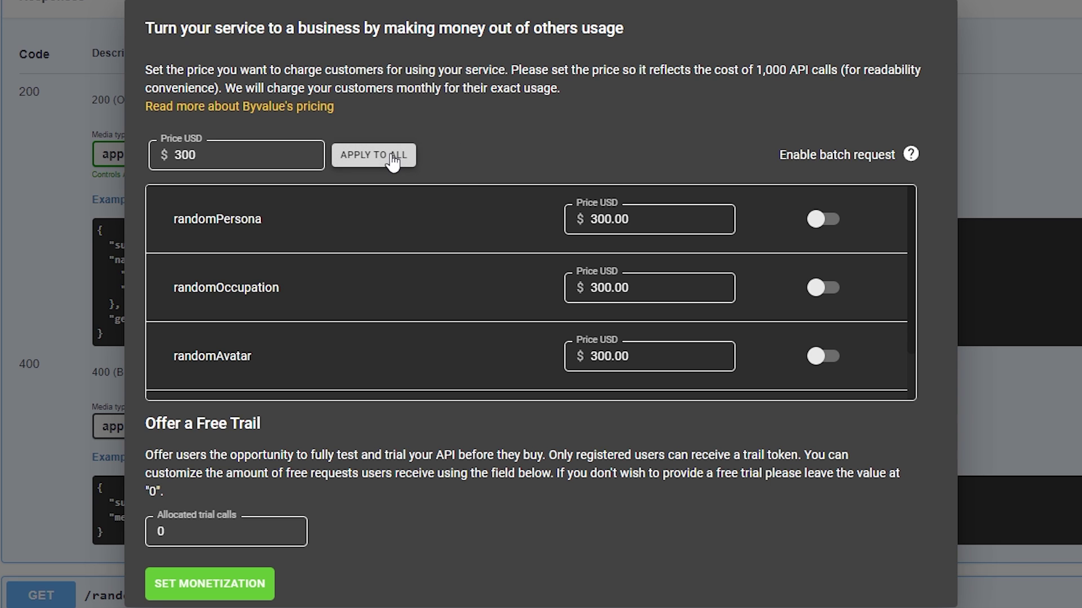
pyautogui.scroll(-1, 591, 220)
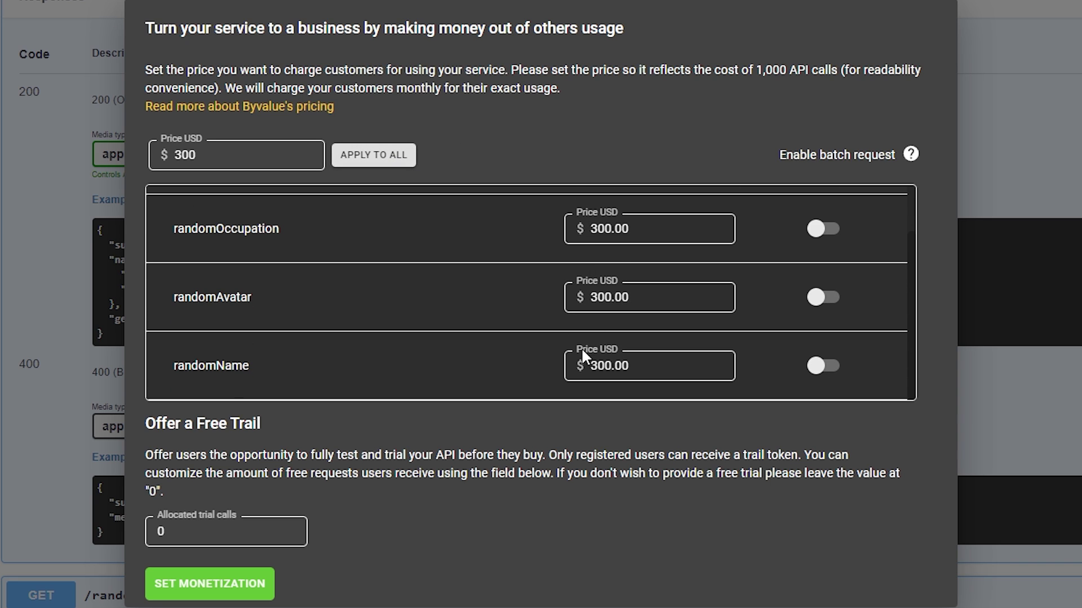
pyautogui.scroll(1, 252, 371)
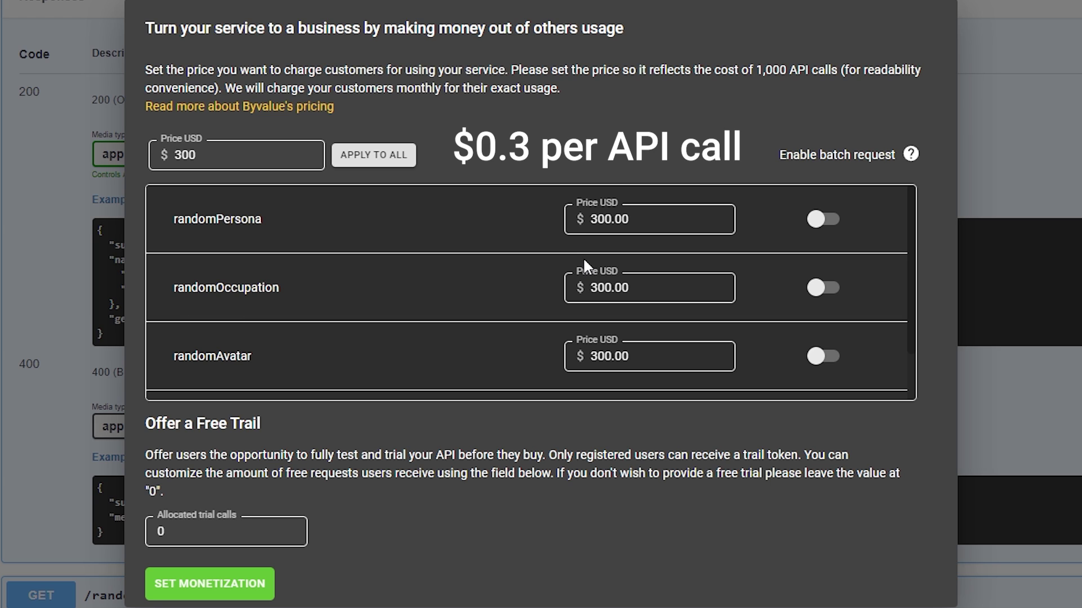
# - Check the 300 price on randomPersona, randomOccupation, randomAvatar and randomName
pyautogui.doubleClick(206, 155)
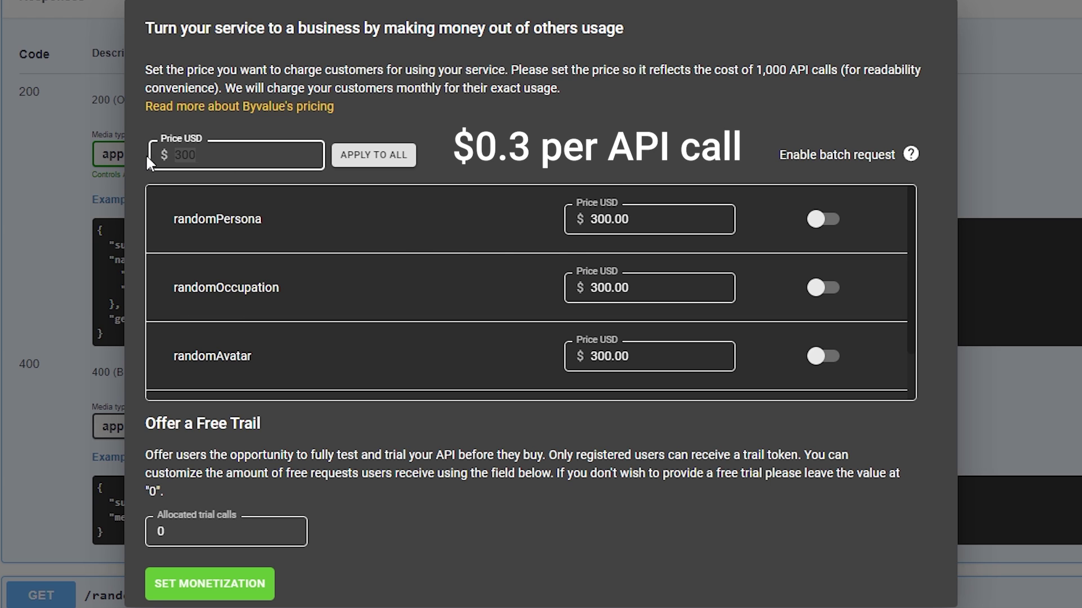
pyautogui.click(197, 155)
pyautogui.click(561, 162)
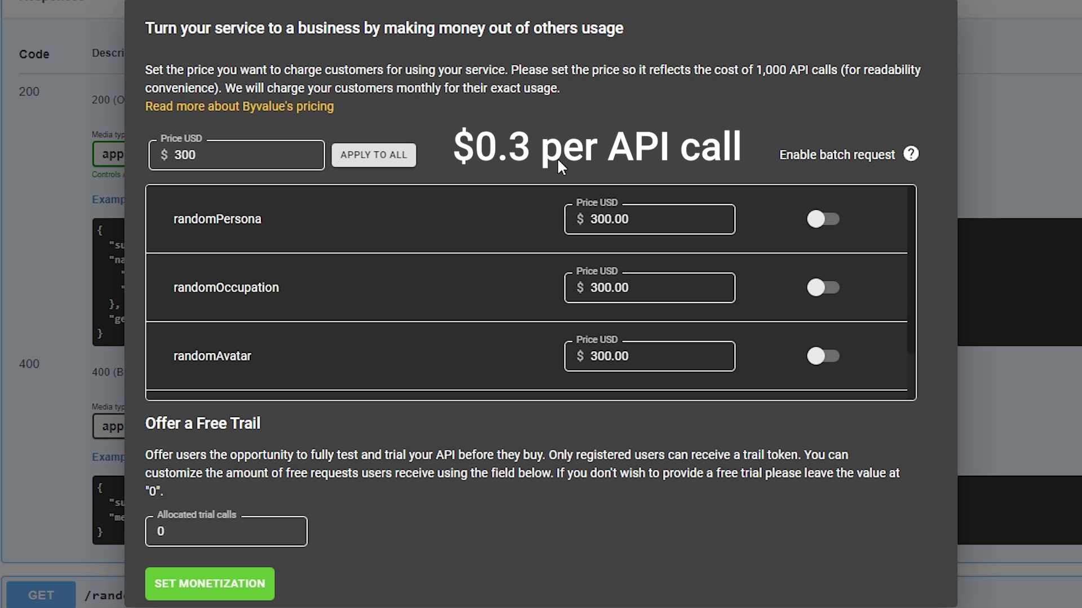
pyautogui.click(651, 219)
pyautogui.click(653, 296)
pyautogui.click(650, 359)
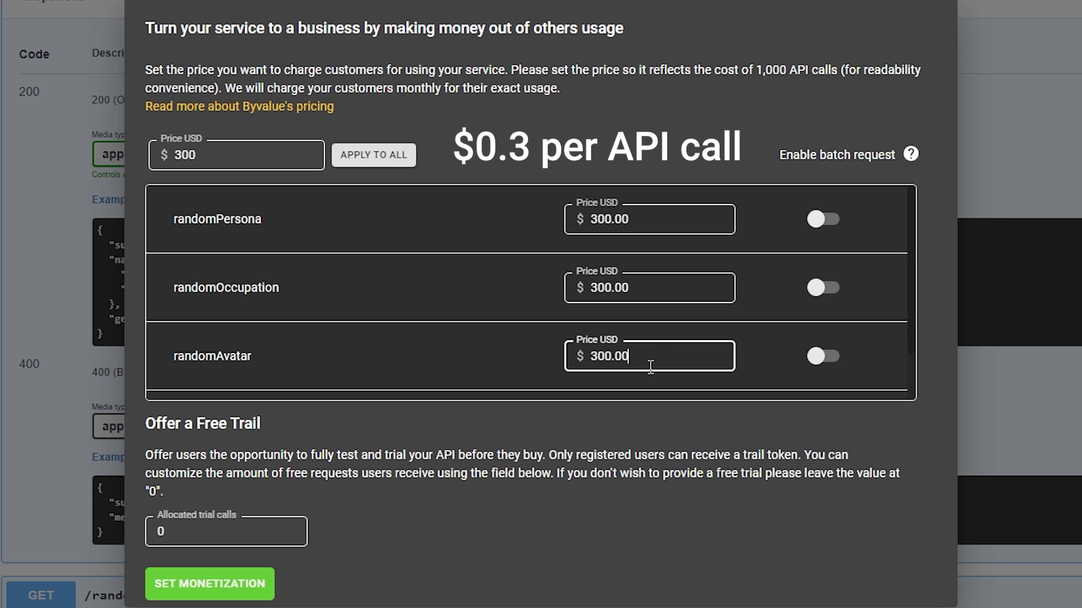
pyautogui.scroll(-1, 650, 364)
pyautogui.click(650, 366)
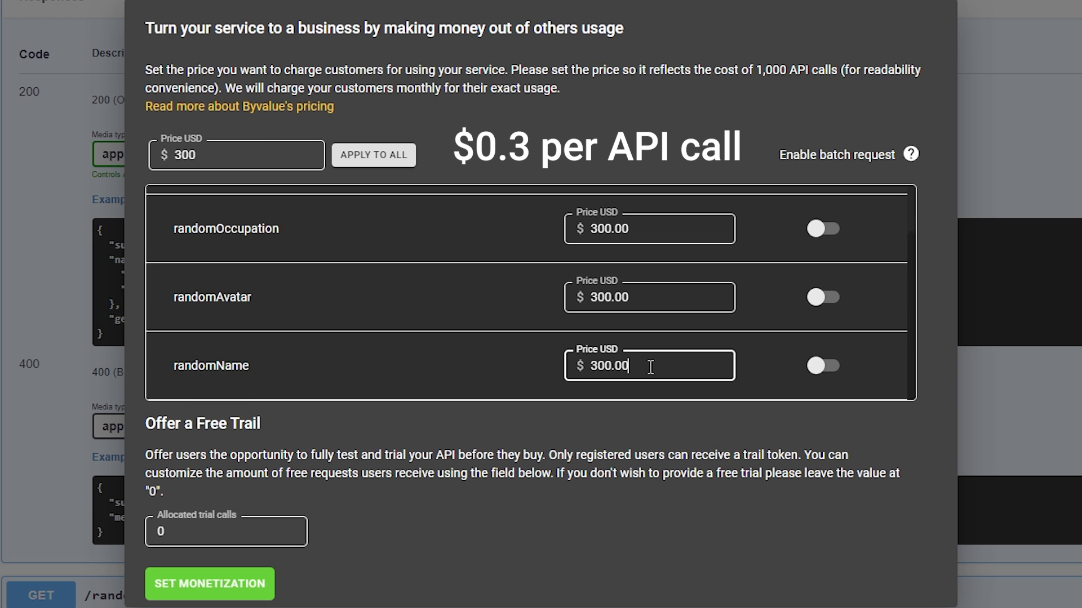
pyautogui.scroll(1, 651, 367)
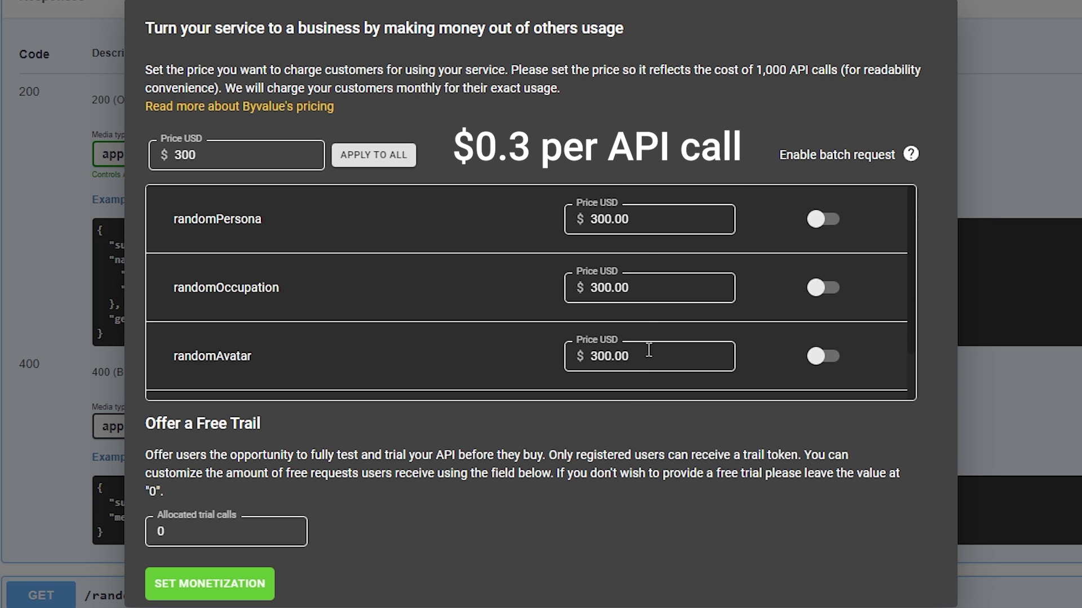
pyautogui.click(648, 228)
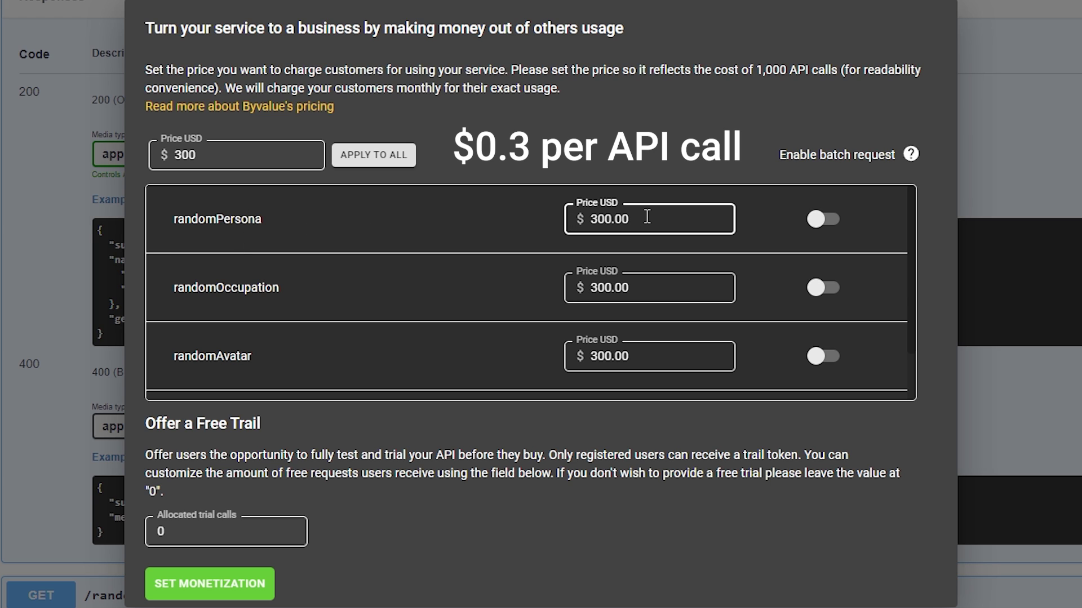
# - Change the randomOccupation, randomAvatar and randomName prices to 100
pyautogui.click(642, 288)
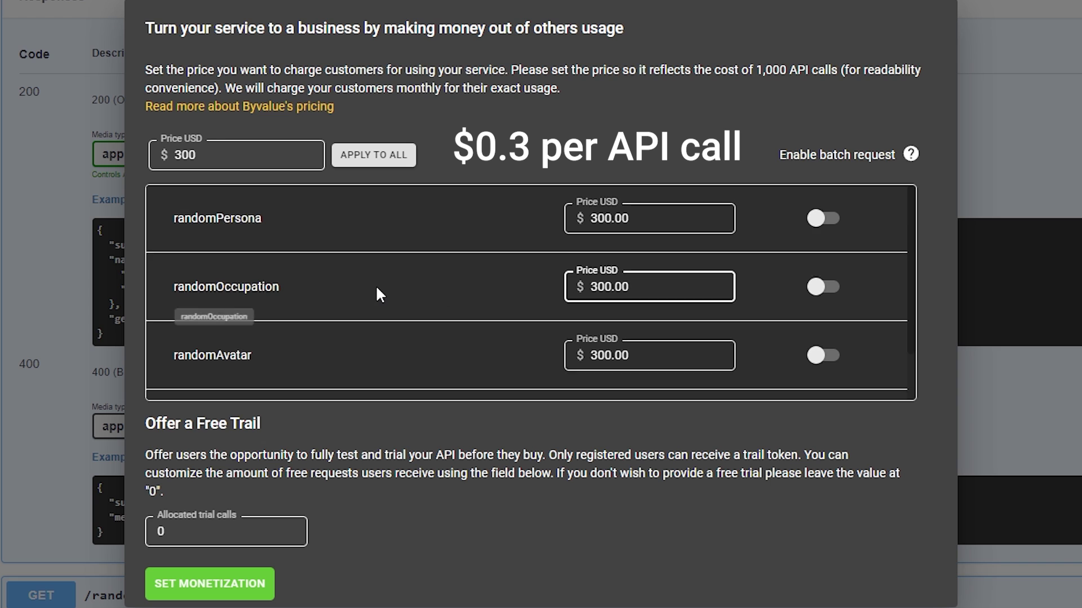
pyautogui.scroll(-1, 377, 285)
pyautogui.scroll(1, 377, 285)
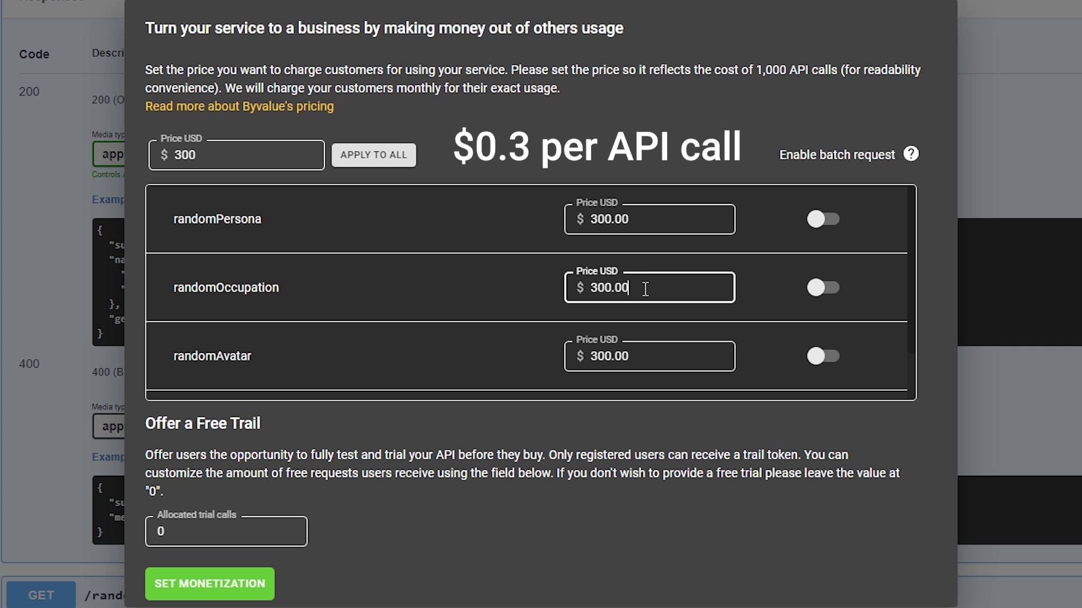
pyautogui.hotkey('ctrl', 'a')
pyautogui.write('100')
pyautogui.click(642, 354)
pyautogui.hotkey('ctrl', 'a')
pyautogui.write('100')
pyautogui.scroll(-1, 658, 358)
pyautogui.click(654, 362)
pyautogui.hotkey('ctrl', 'a')
pyautogui.write('1')
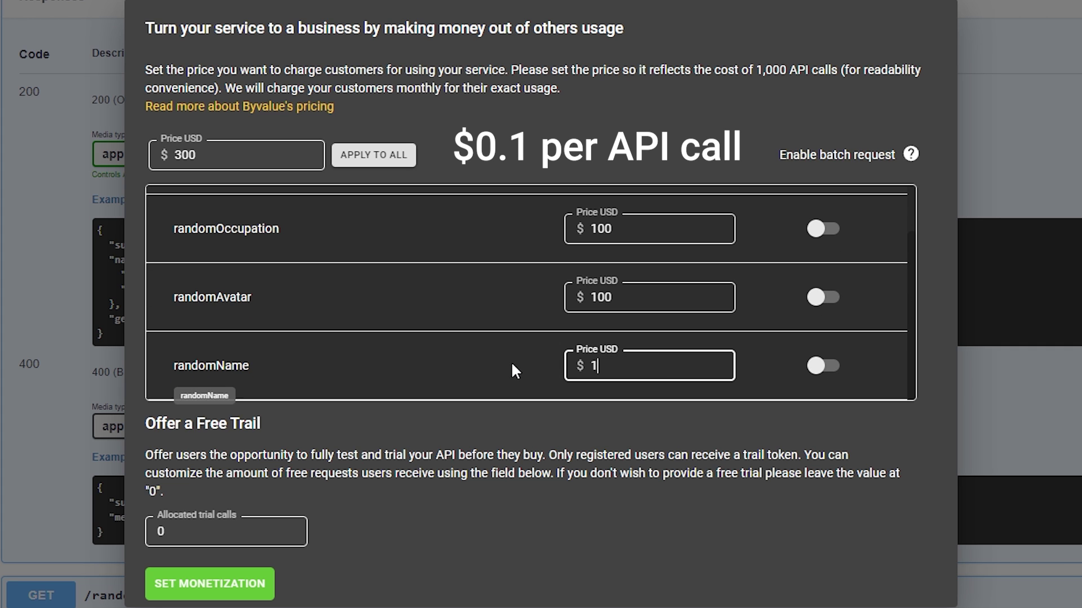
pyautogui.write('00')
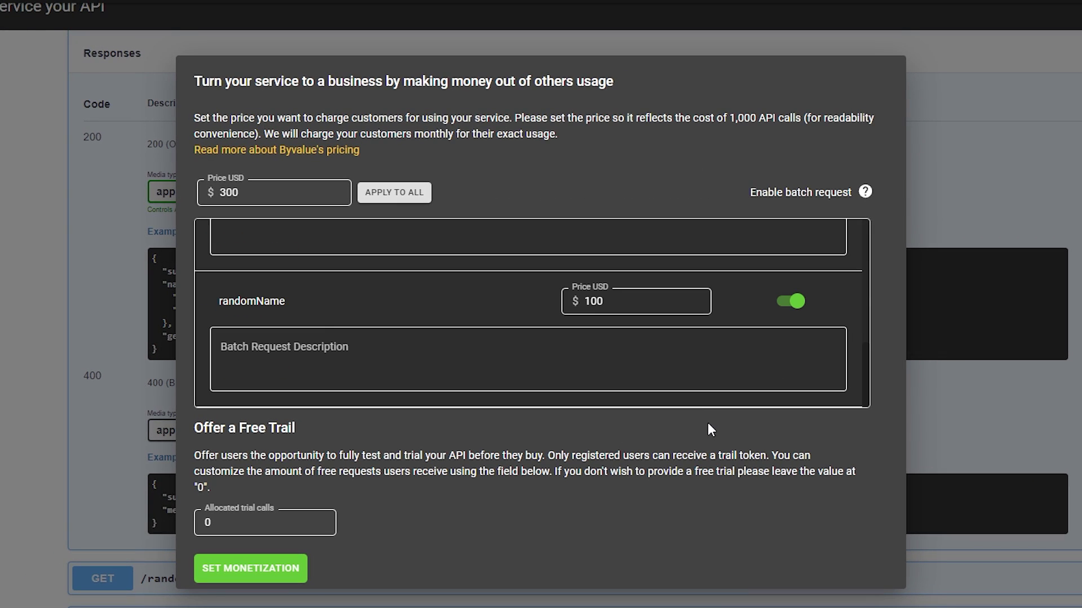
# - Set allocated trial calls to 10 and save the monetization settings
pyautogui.moveTo(195, 428); pyautogui.dragTo(296, 432)
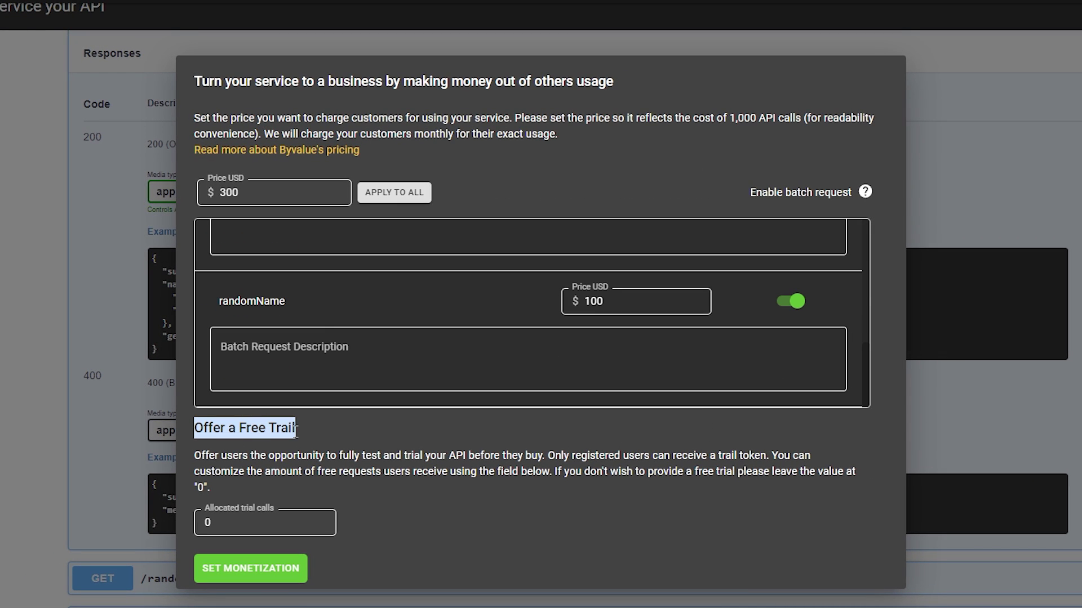
pyautogui.click(296, 431)
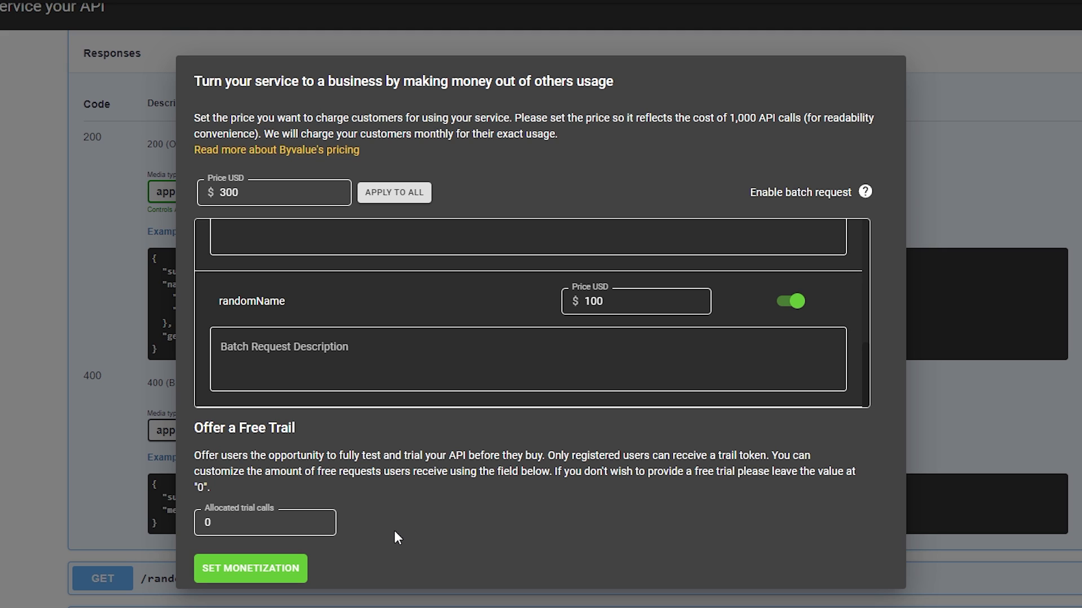
pyautogui.click(191, 522)
pyautogui.press('BackSpace')
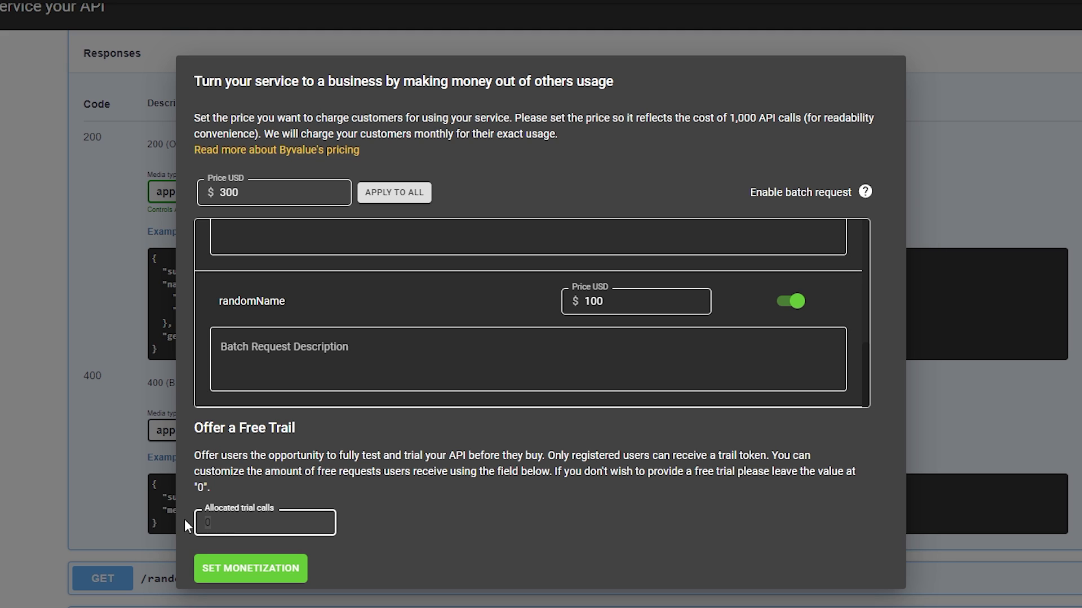
pyautogui.write('10')
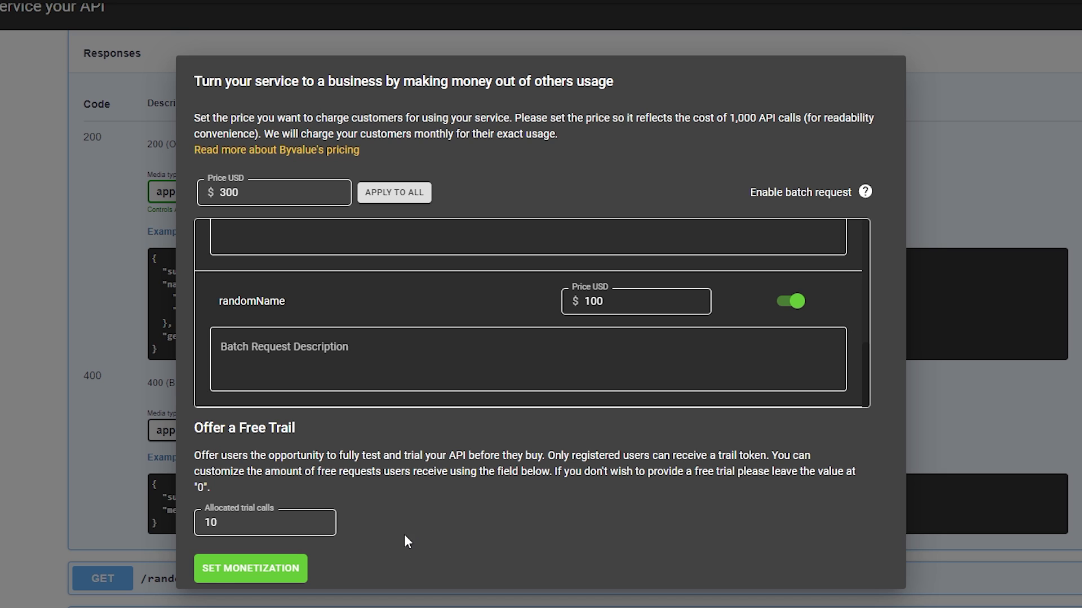
pyautogui.click(293, 569)
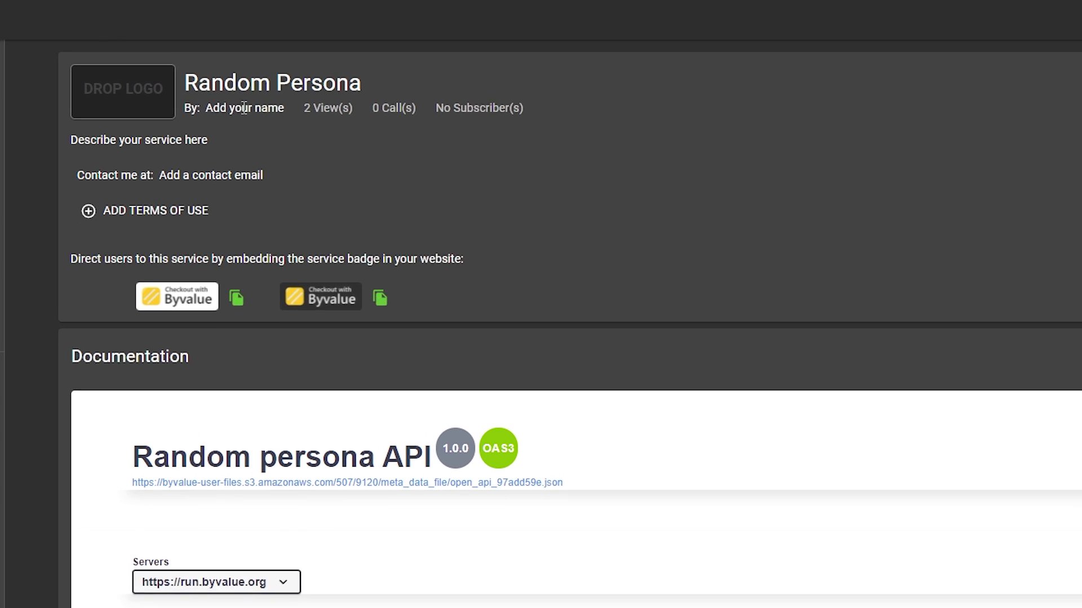
pyautogui.click(267, 119)
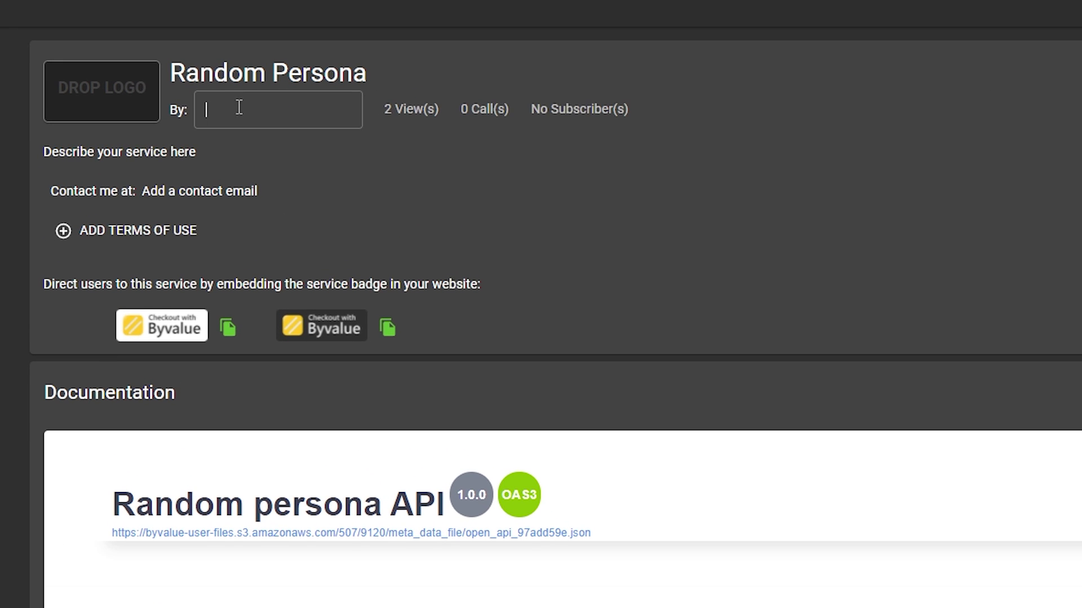
pyautogui.click(223, 168)
pyautogui.click(154, 134)
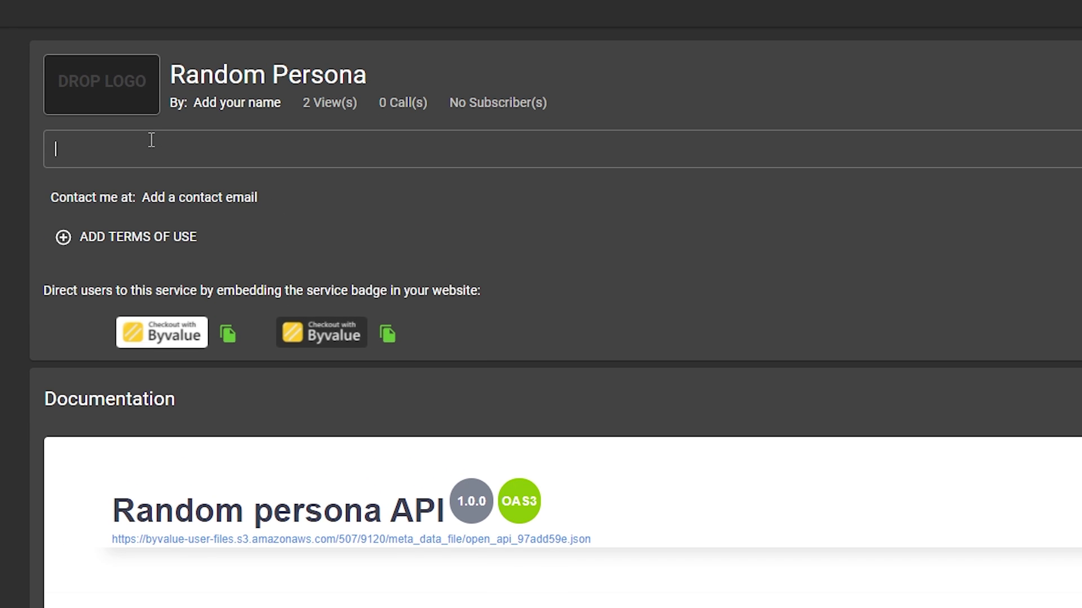
pyautogui.click(169, 191)
pyautogui.click(206, 179)
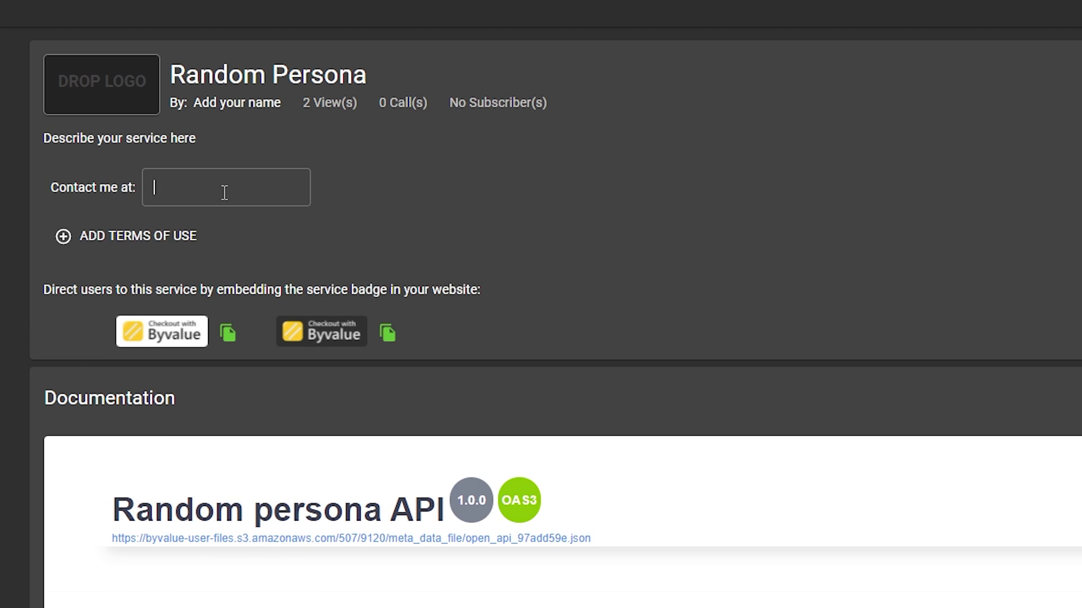
pyautogui.click(512, 235)
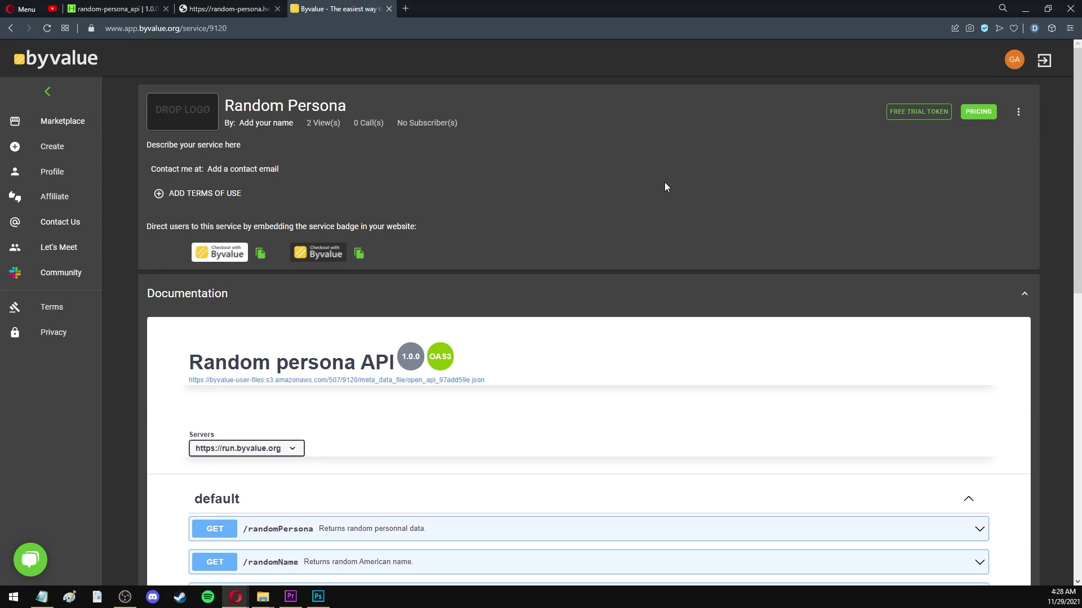
pyautogui.click(1023, 117)
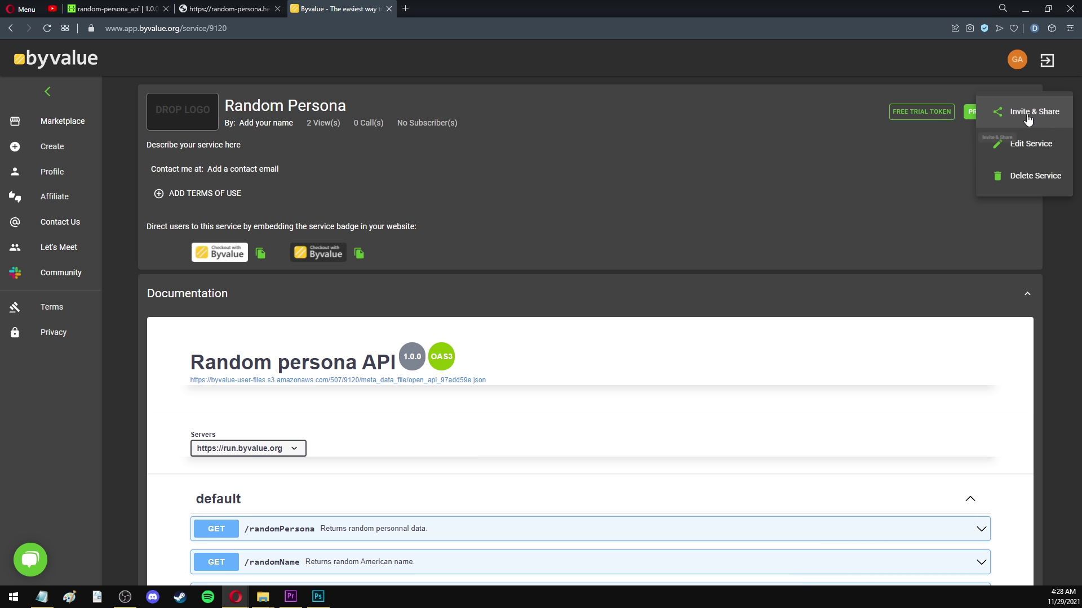
pyautogui.click(1010, 115)
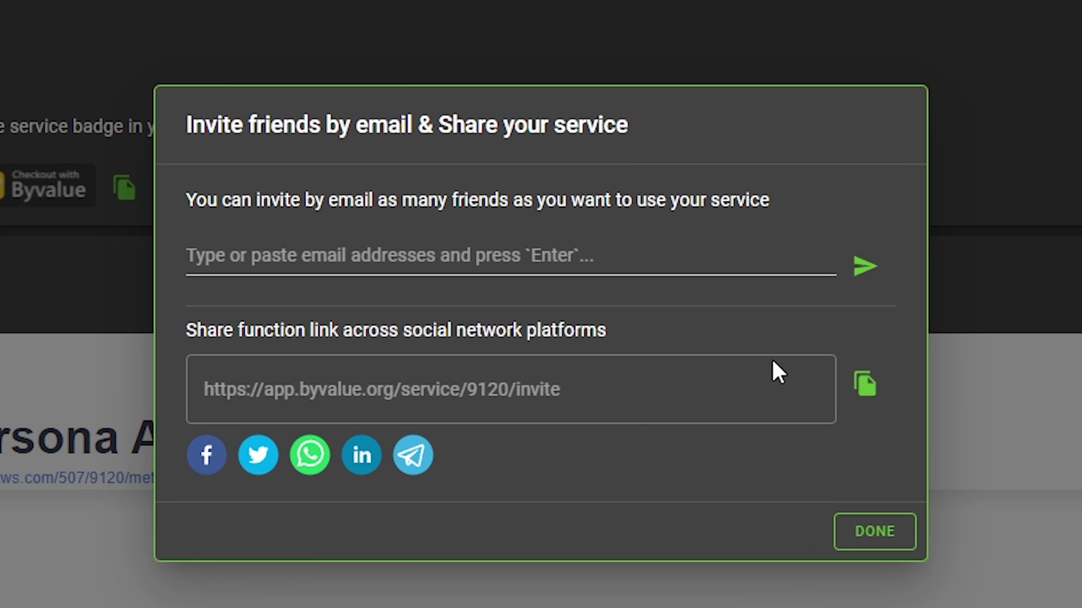
pyautogui.click(538, 421)
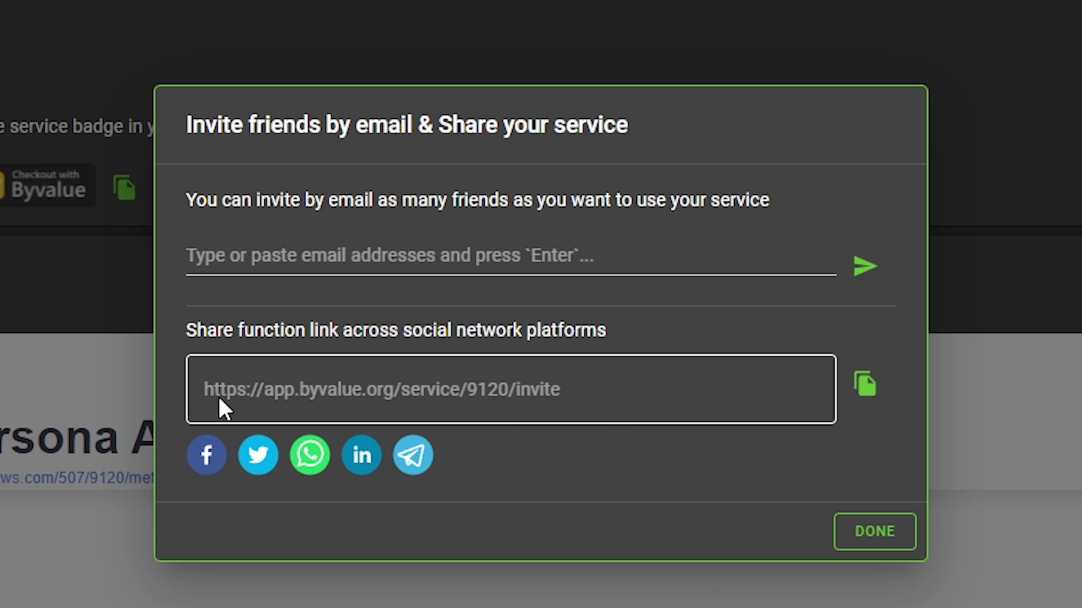
pyautogui.moveTo(201, 389); pyautogui.dragTo(674, 401)
pyautogui.click(679, 403)
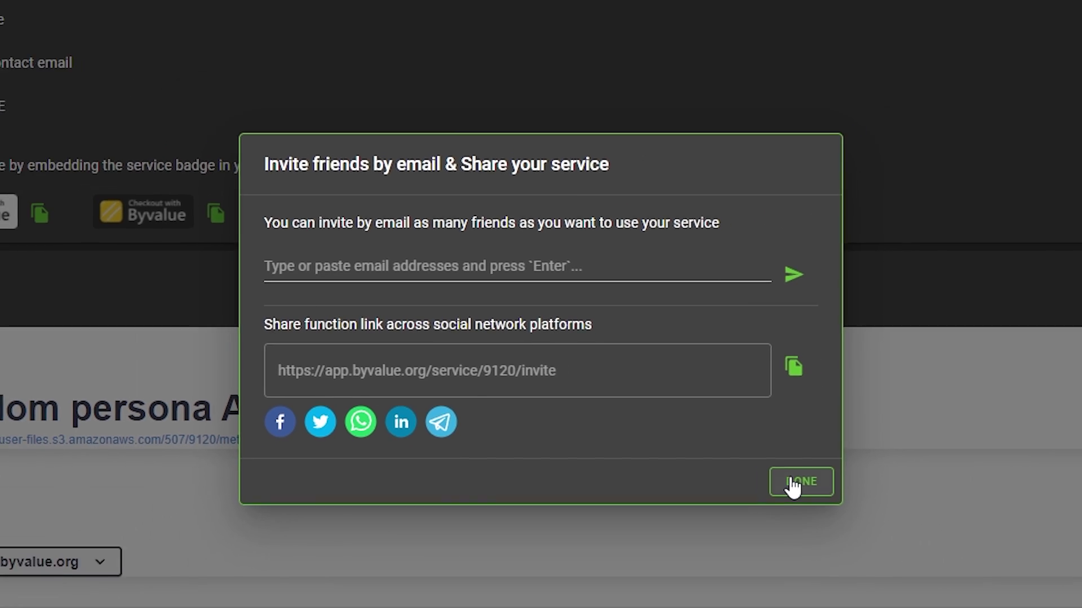
pyautogui.click(874, 531)
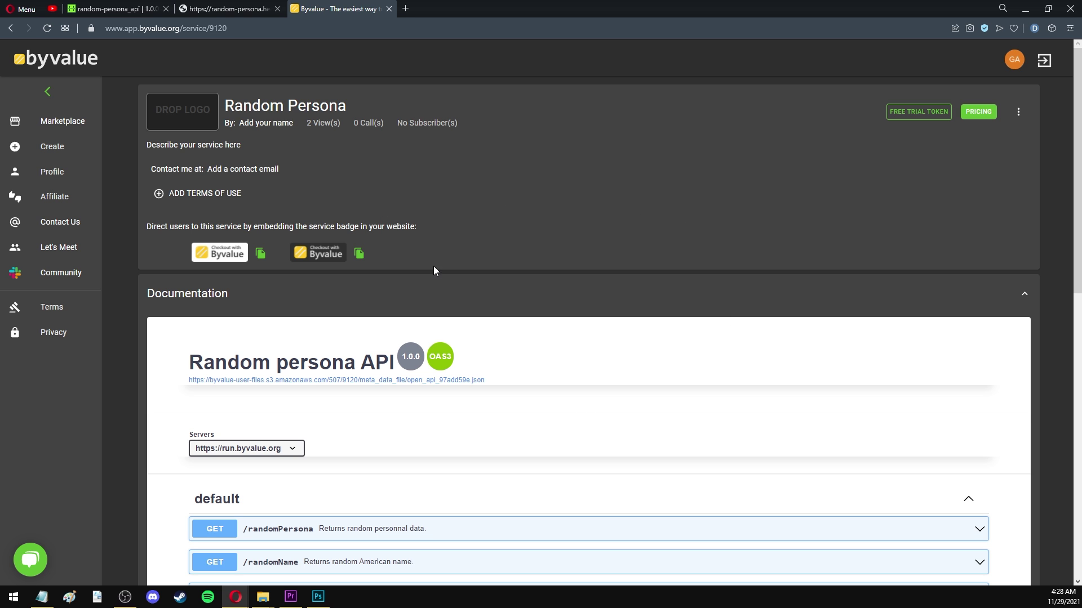
# - Expand the GET /randomPersona endpoint to show its details
pyautogui.scroll(-6, 299, 320)
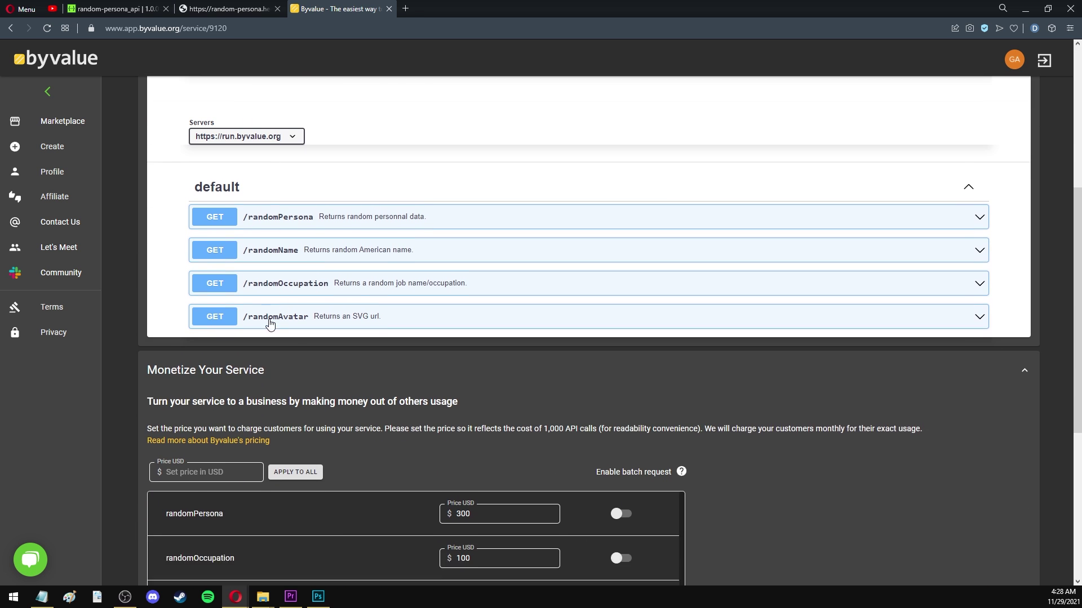
pyautogui.click(373, 195)
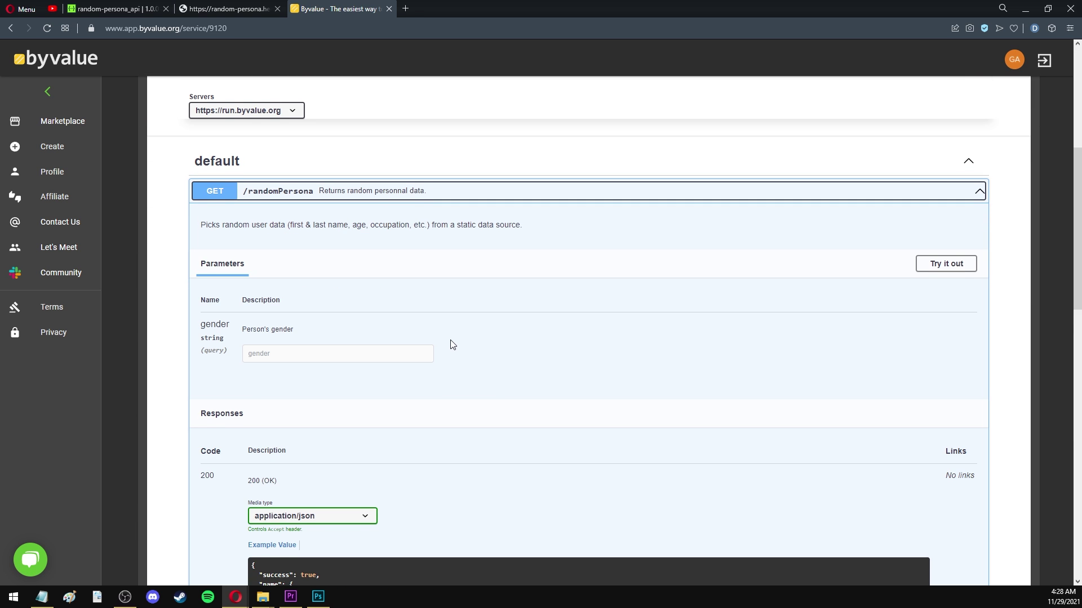
pyautogui.scroll(-2, 593, 318)
pyautogui.scroll(8, 967, 158)
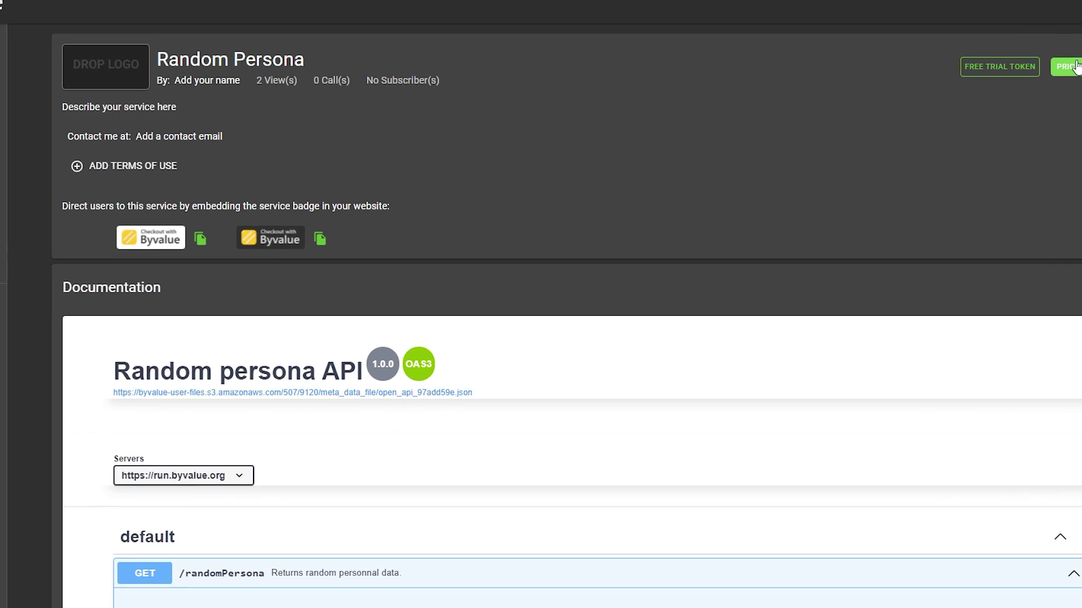
# - Preview subscription pricing, cancel the payment-card step, and reopen the plan's per-endpoint prices
pyautogui.click(978, 111)
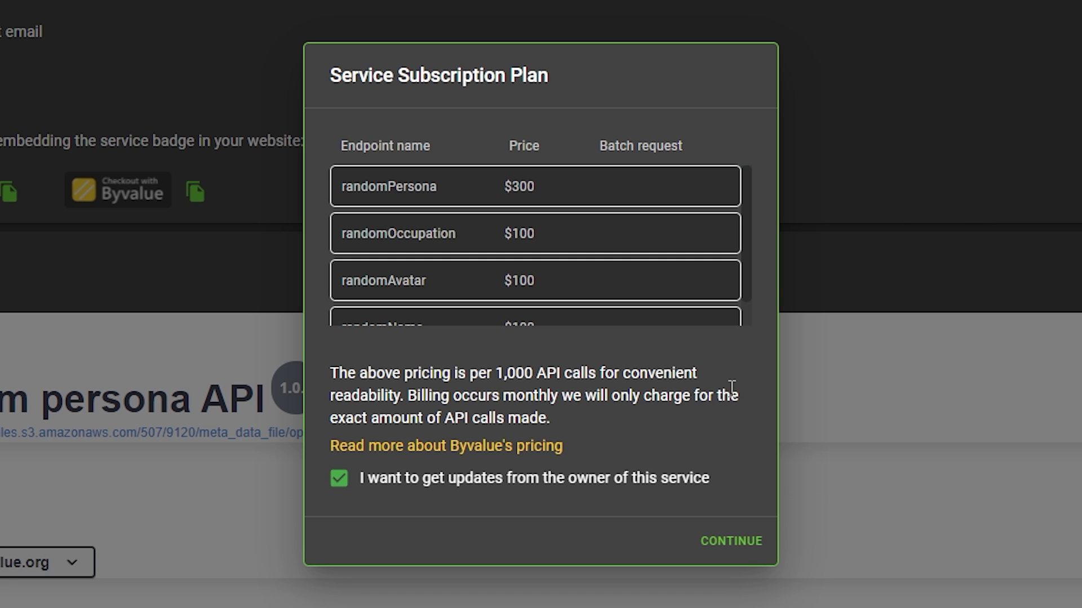
pyautogui.click(734, 547)
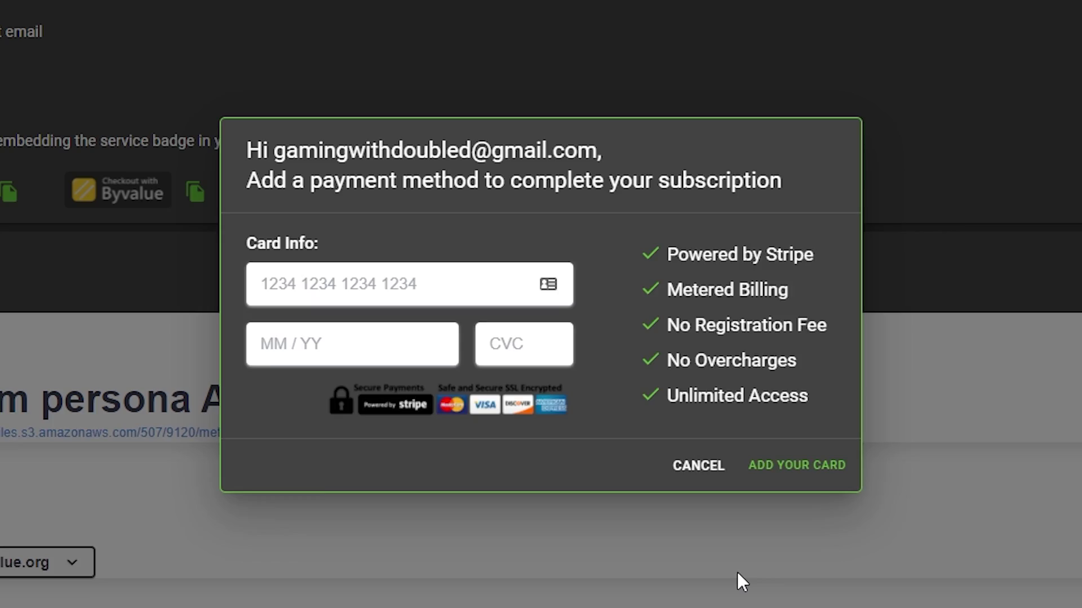
pyautogui.click(737, 572)
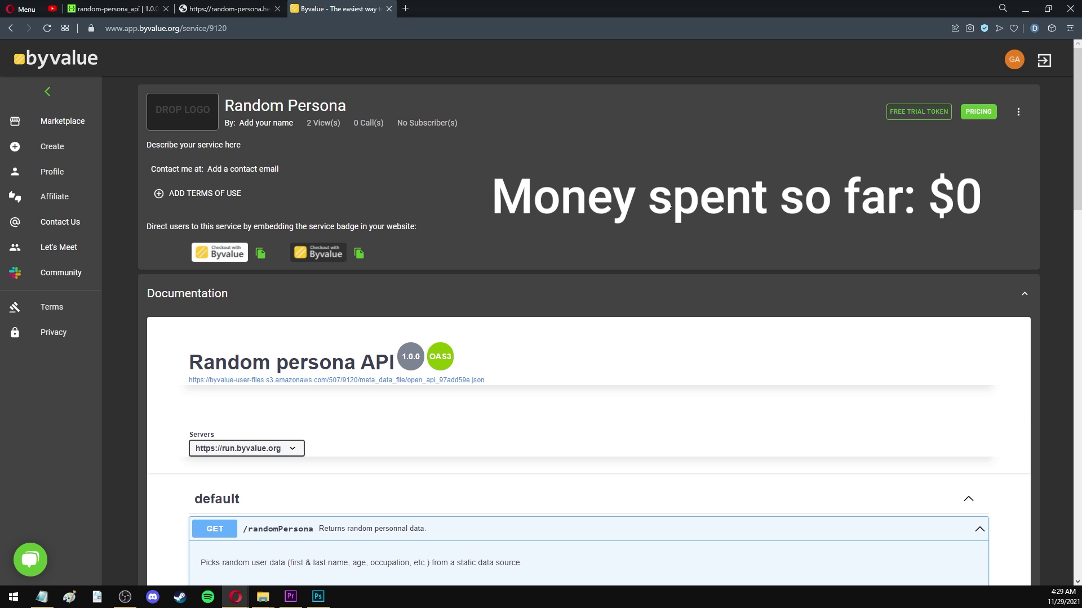
pyautogui.click(977, 111)
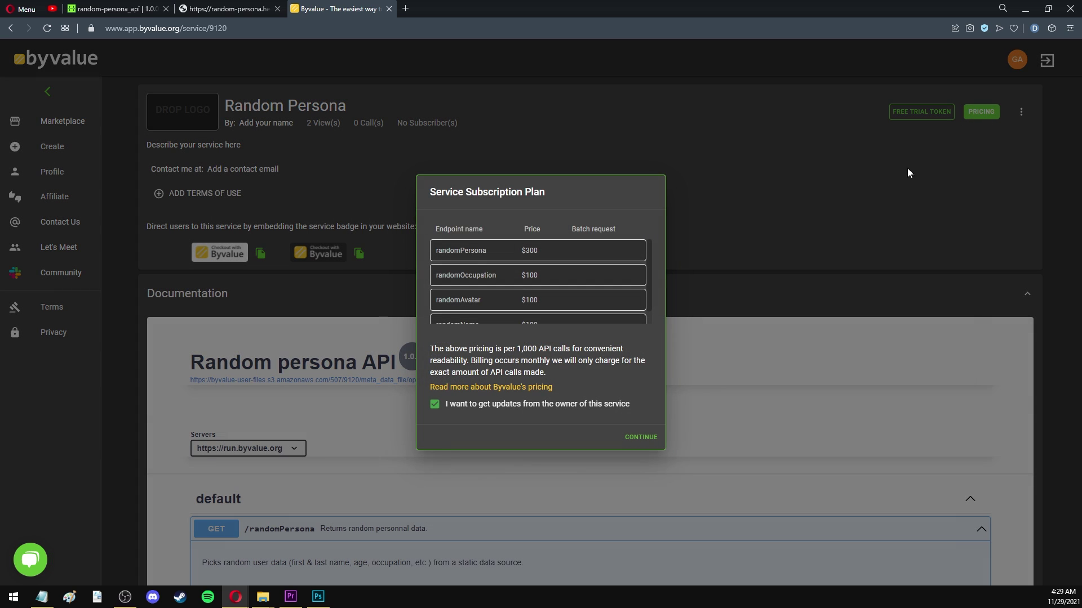
# - Open 'Read more about Byvalue's pricing' and scroll through the Consumer Pricing page
pyautogui.click(493, 388)
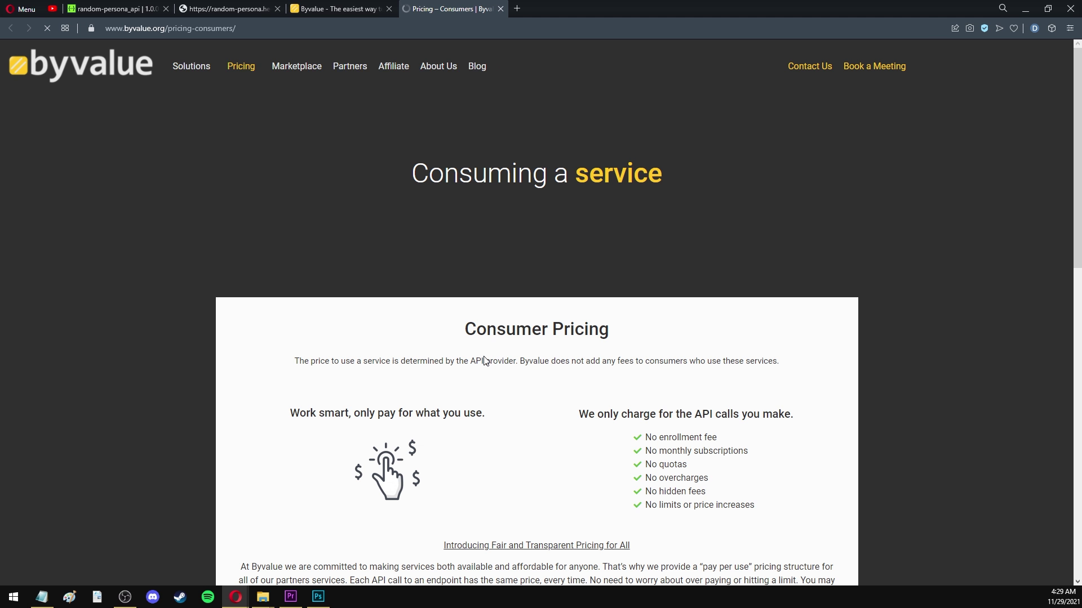
pyautogui.scroll(-1, 845, 397)
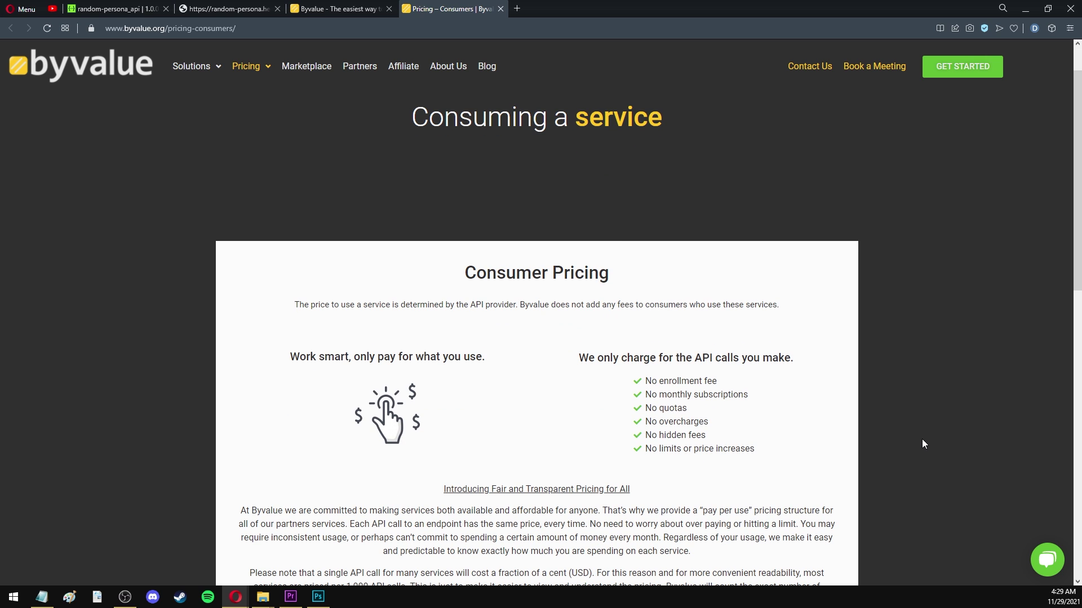
pyautogui.moveTo(248, 67)
pyautogui.scroll(-1, 460, 438)
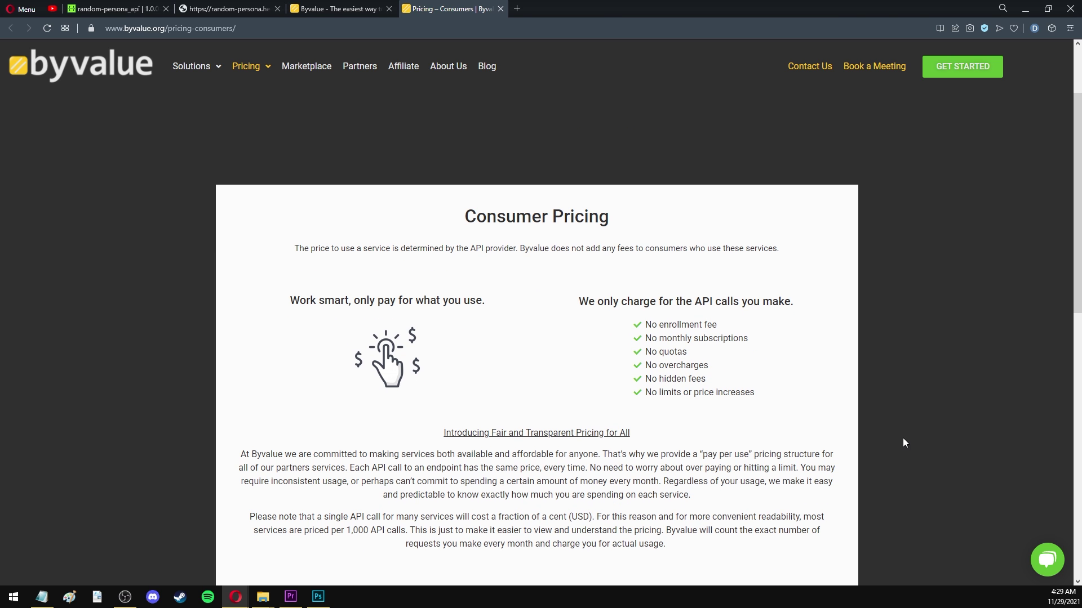
pyautogui.scroll(-1, 922, 436)
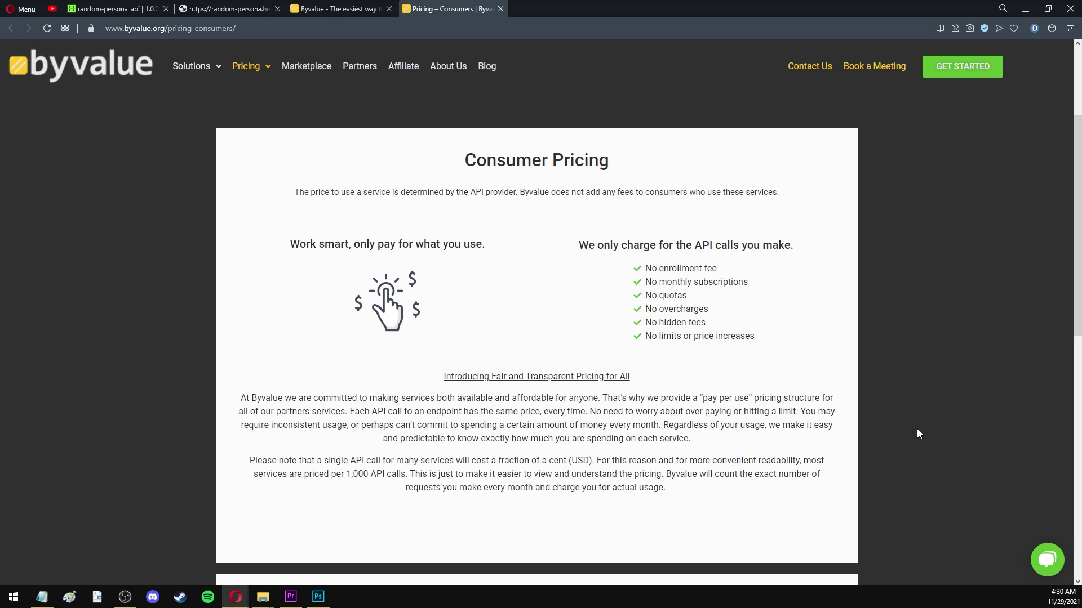
# - Highlight 'only pay for what you use' and 'No enrollment fee', then view API Providers pricing
pyautogui.moveTo(354, 244); pyautogui.dragTo(470, 249)
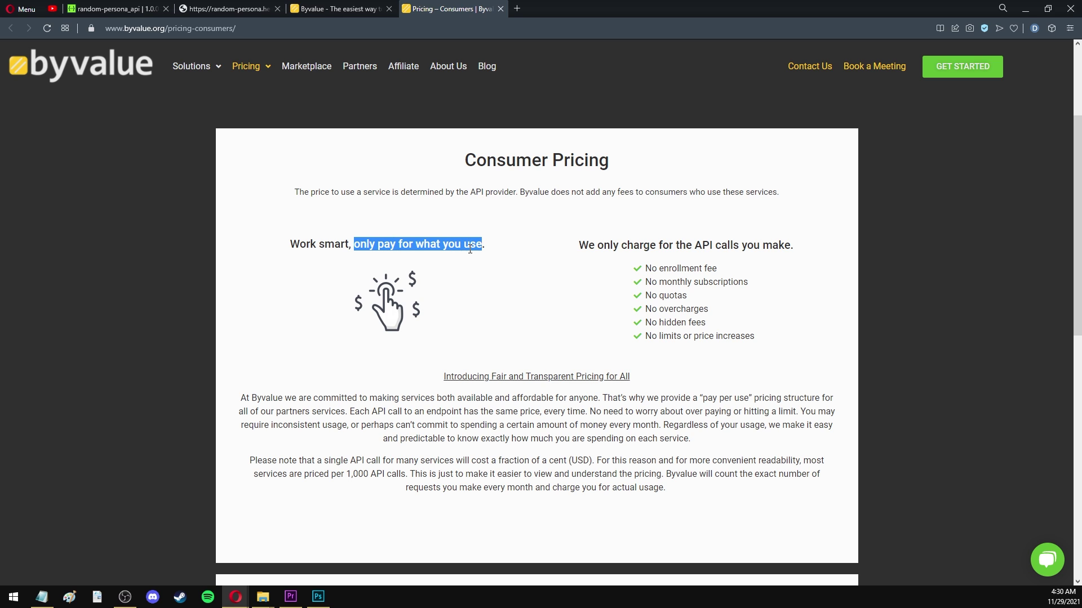
pyautogui.click(541, 267)
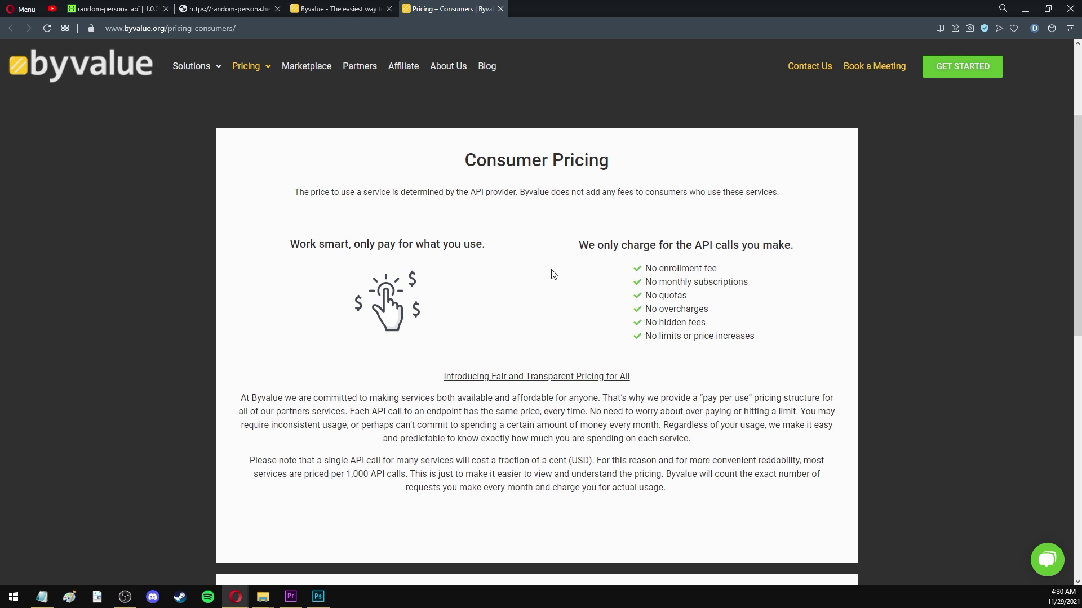
pyautogui.moveTo(642, 270); pyautogui.dragTo(645, 296)
pyautogui.click(706, 268)
pyautogui.click(426, 302)
pyautogui.click(257, 93)
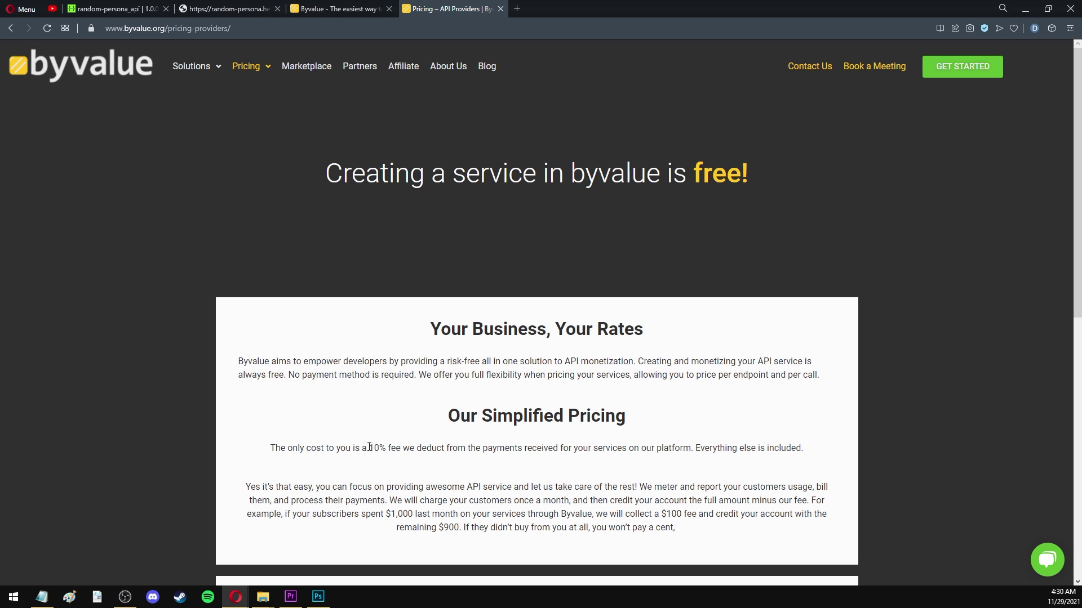
# - Highlight the 10% provider fee, then go to the API Marketplace
pyautogui.moveTo(369, 448); pyautogui.dragTo(387, 448)
pyautogui.click(424, 420)
pyautogui.click(314, 69)
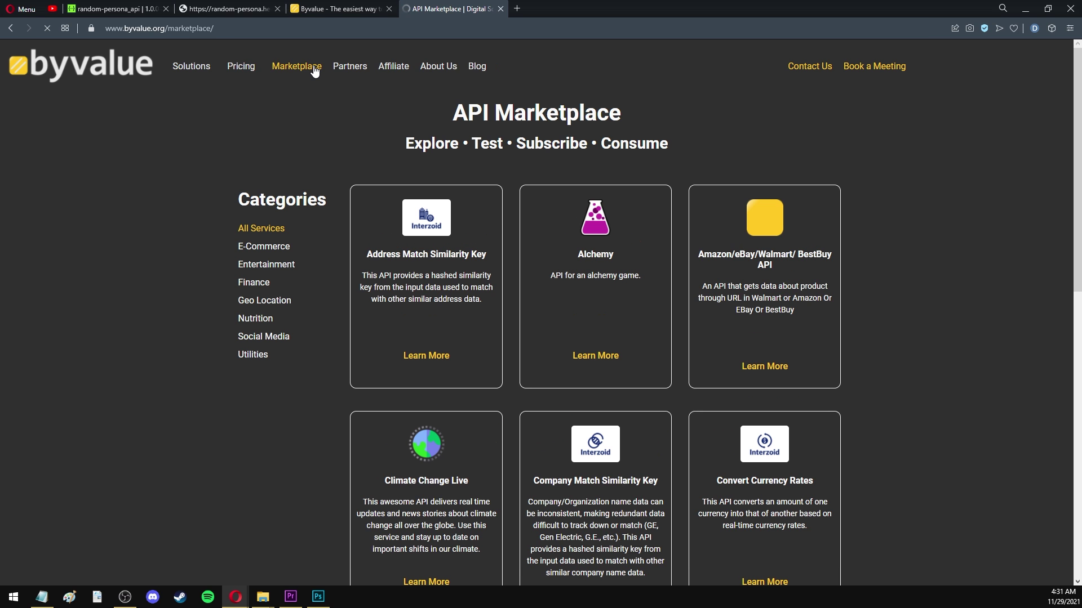
pyautogui.scroll(-9, 363, 338)
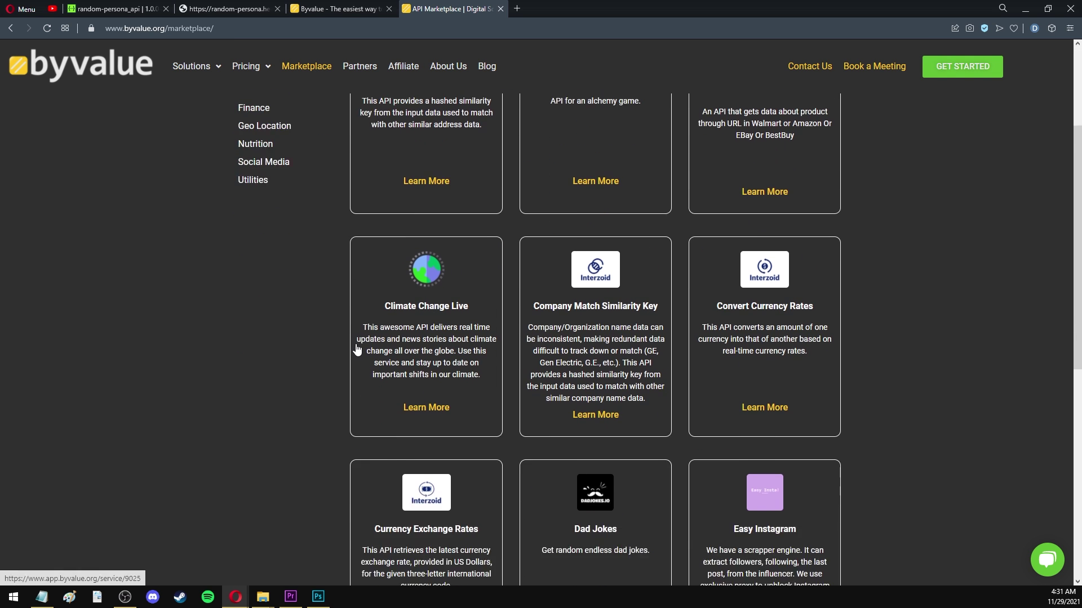
pyautogui.scroll(-3, 242, 347)
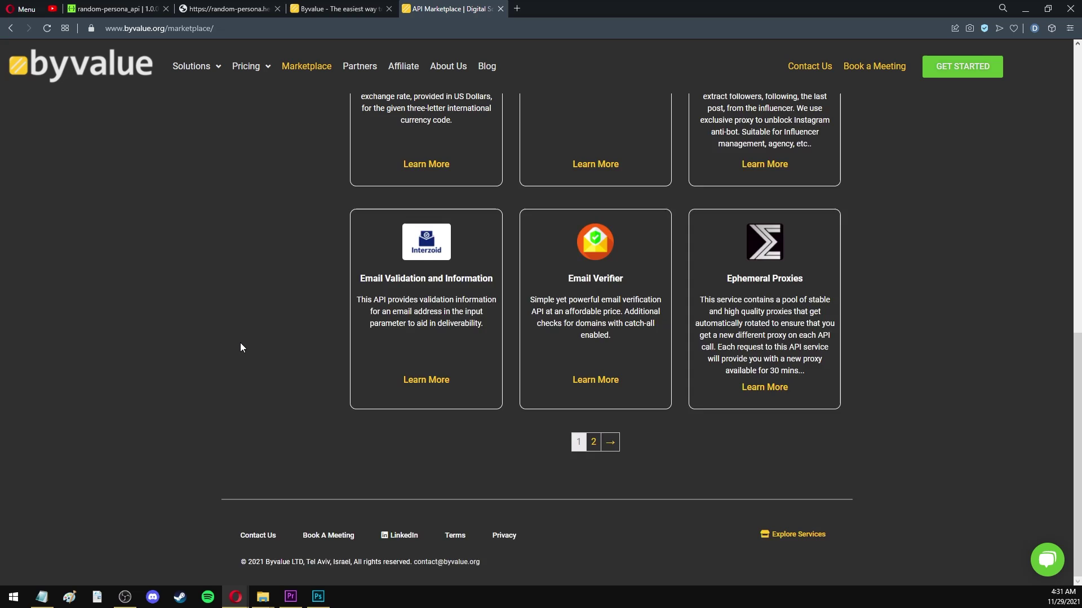
pyautogui.scroll(12, 240, 346)
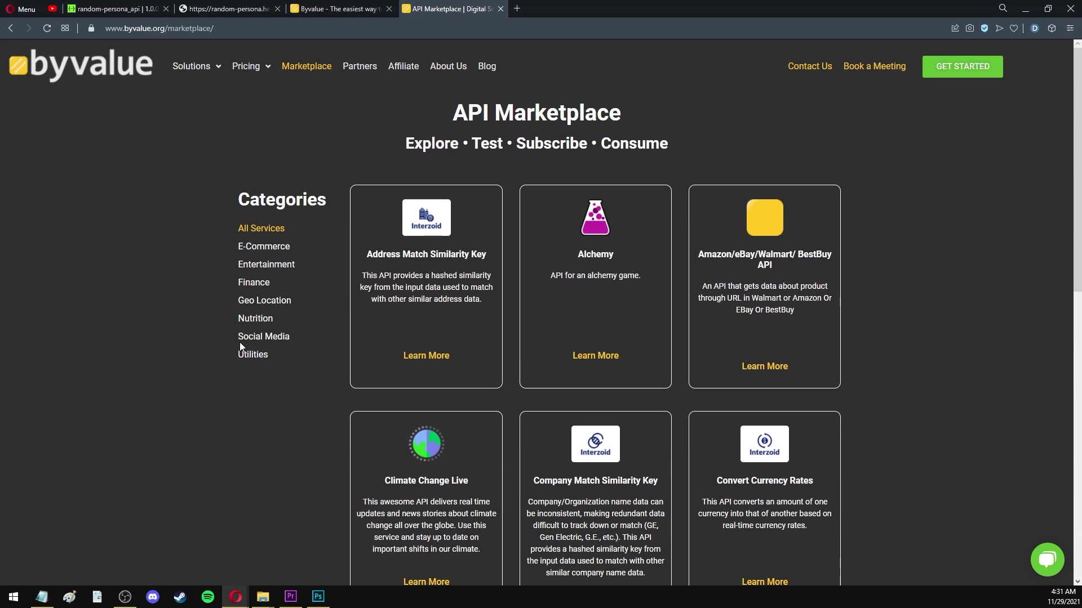
pyautogui.click(260, 265)
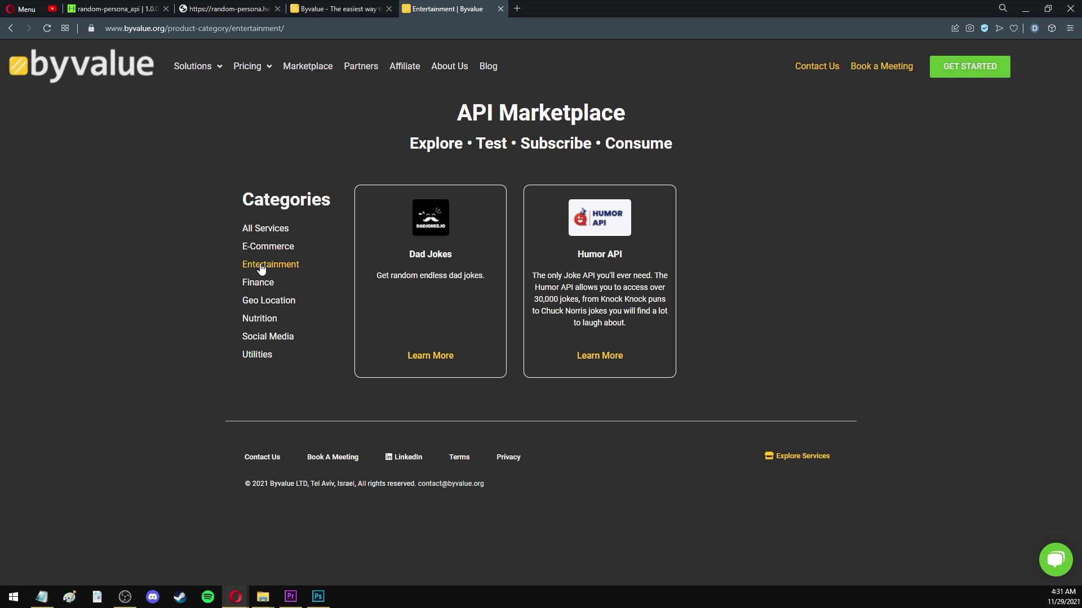
pyautogui.click(261, 354)
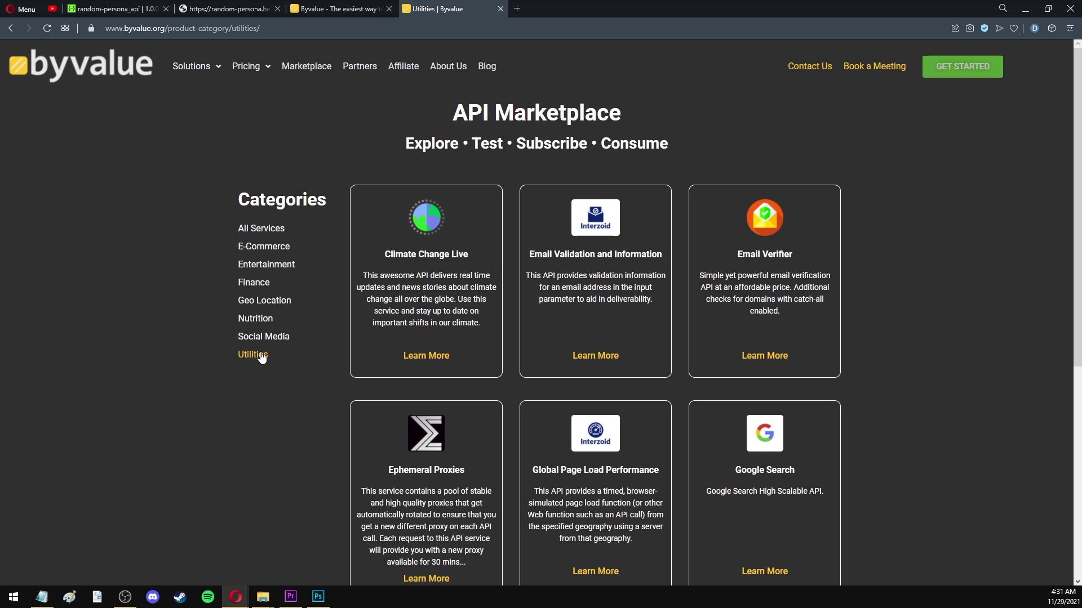
pyautogui.scroll(-6, 261, 352)
pyautogui.scroll(6, 258, 352)
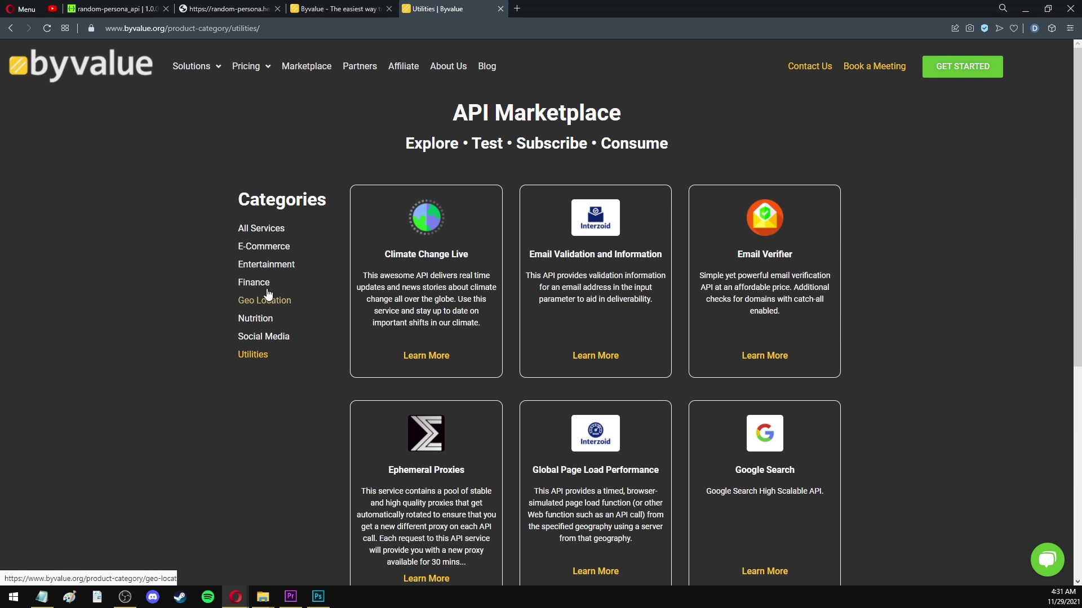
pyautogui.click(267, 230)
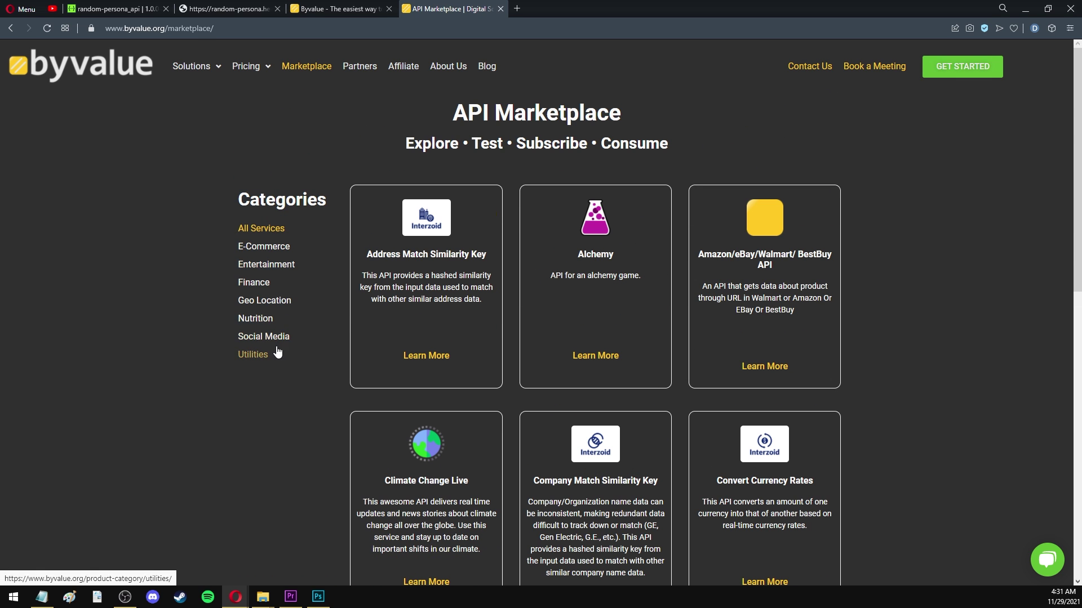
pyautogui.scroll(-3, 301, 377)
pyautogui.scroll(-8, 298, 367)
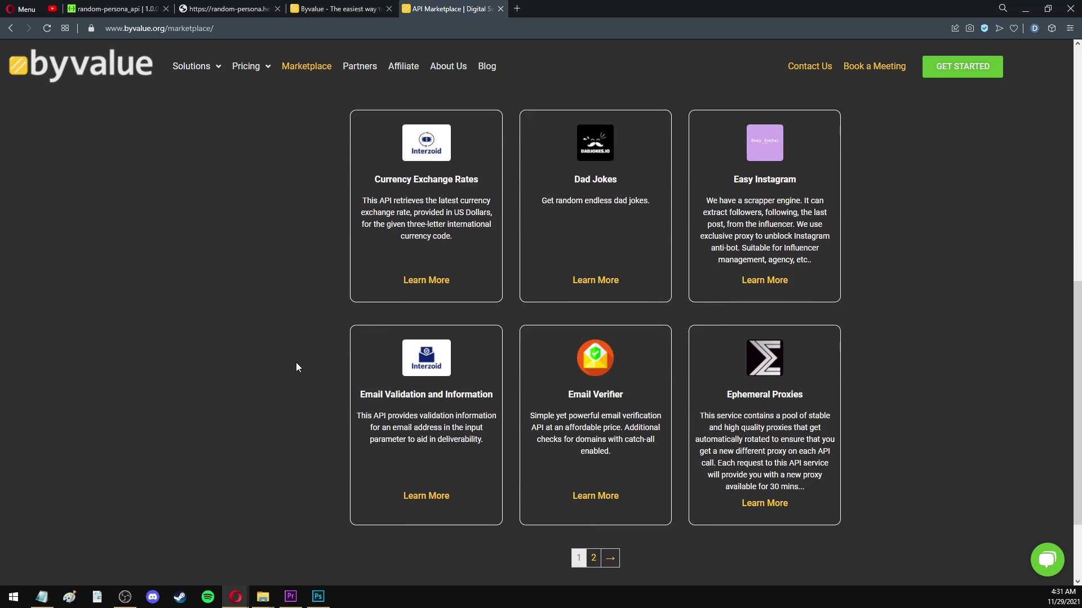
pyautogui.scroll(11, 296, 364)
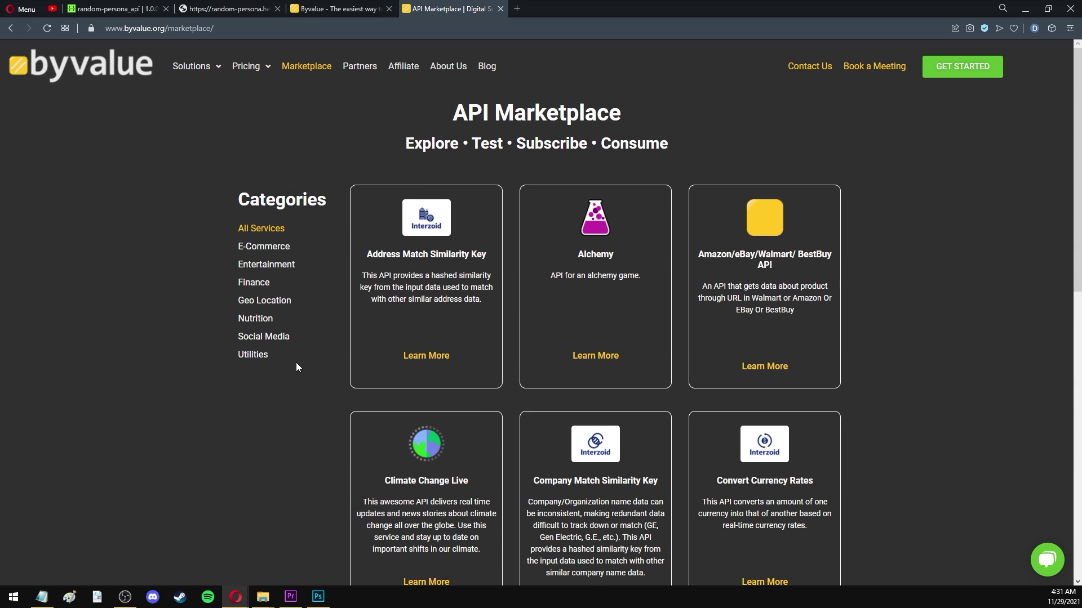